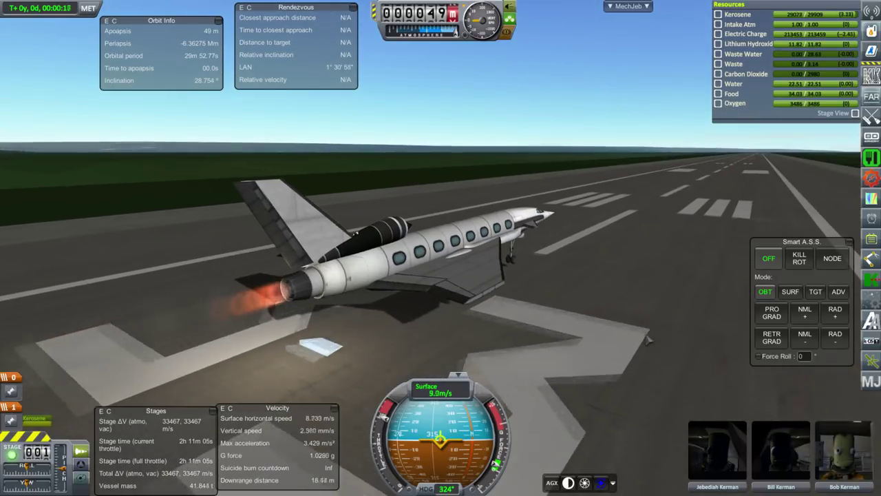
- Accelerate the aircraft along the runway and pitch the nose up to take off
{"action": "left_click_drag", "start_coordinate": [646, 338], "coordinate": [696, 357]}
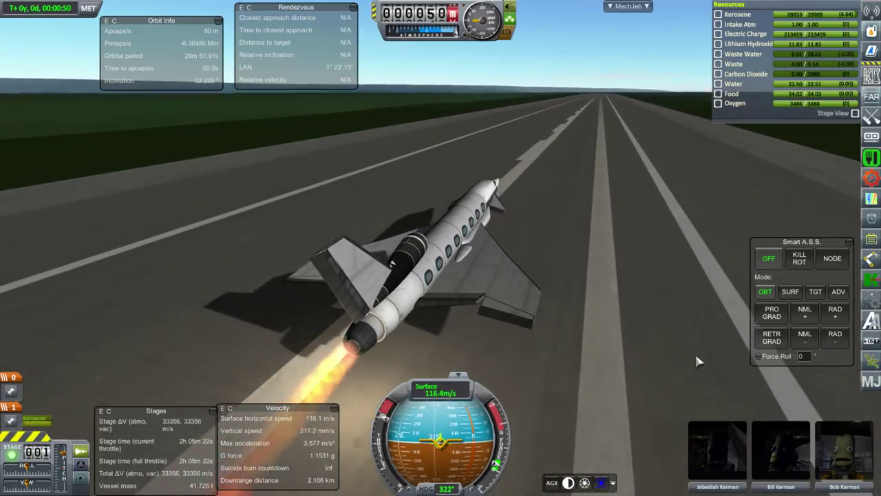
{"action": "key", "text": "s"}
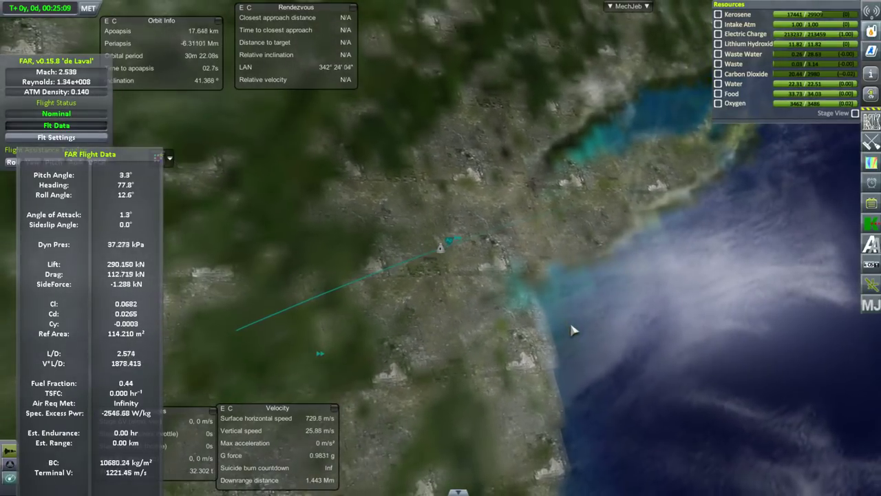
- Return from the map to the flight view, trigger action group 1 and pitch the aircraft's nose down
{"action": "key", "text": "m"}
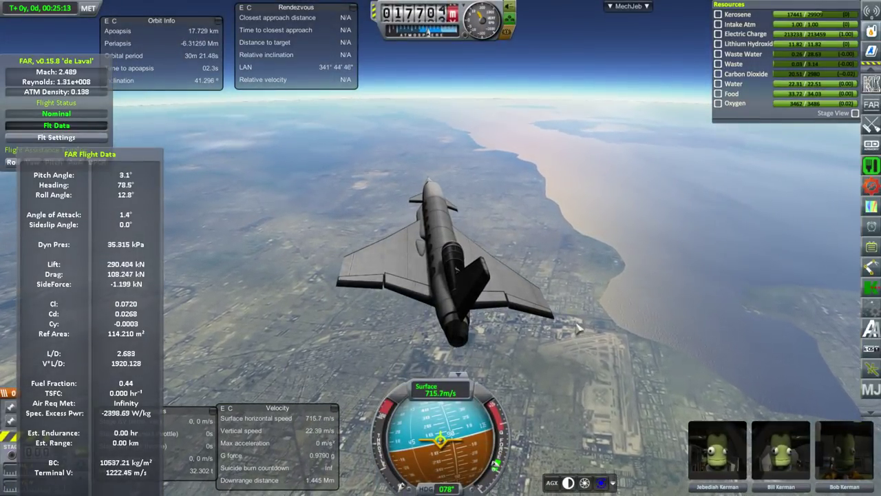
{"action": "key", "text": "1"}
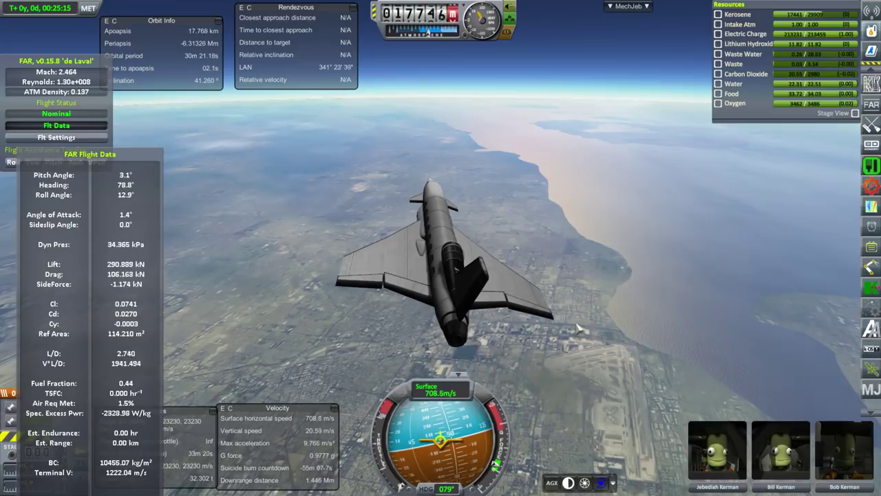
{"action": "key", "text": "w"}
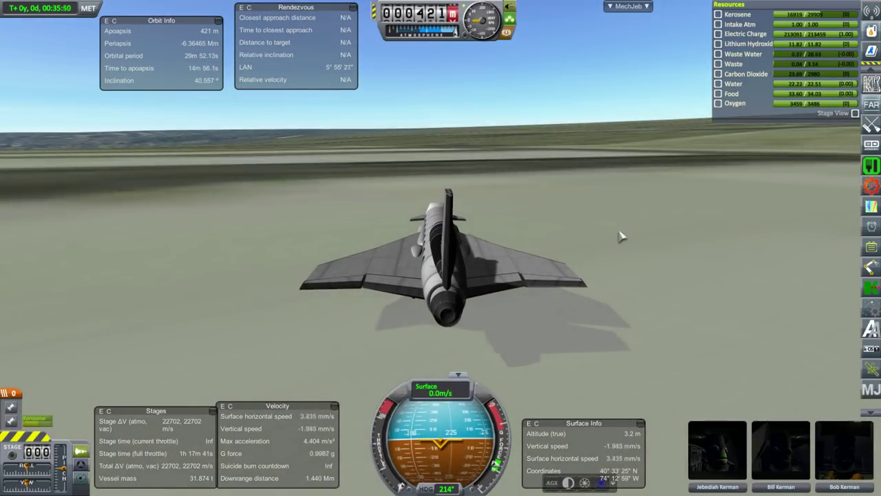
- Examine the landed aircraft, the terrain around it and the list of existing static instances
{"action": "left_click_drag", "start_coordinate": [641, 221], "coordinate": [358, 253]}
{"action": "left_click_drag", "start_coordinate": [555, 294], "coordinate": [467, 277]}
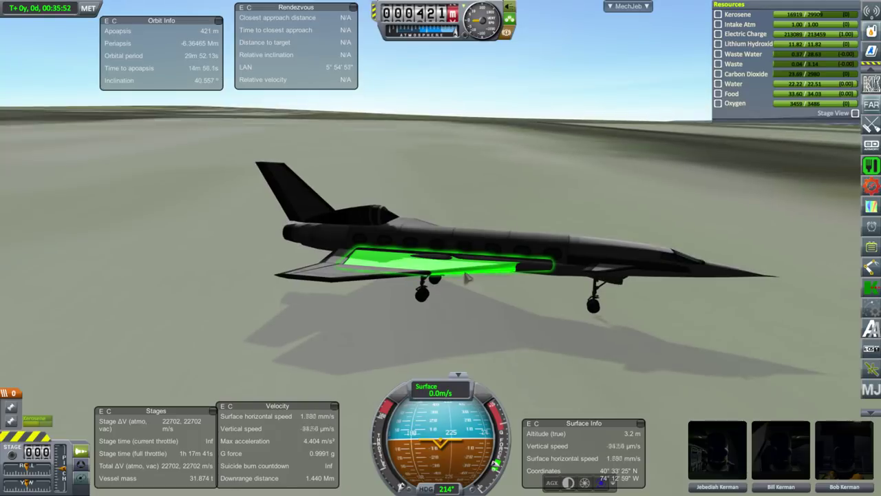
{"action": "scroll", "coordinate": [527, 305], "scroll_direction": "down", "scroll_amount": 15}
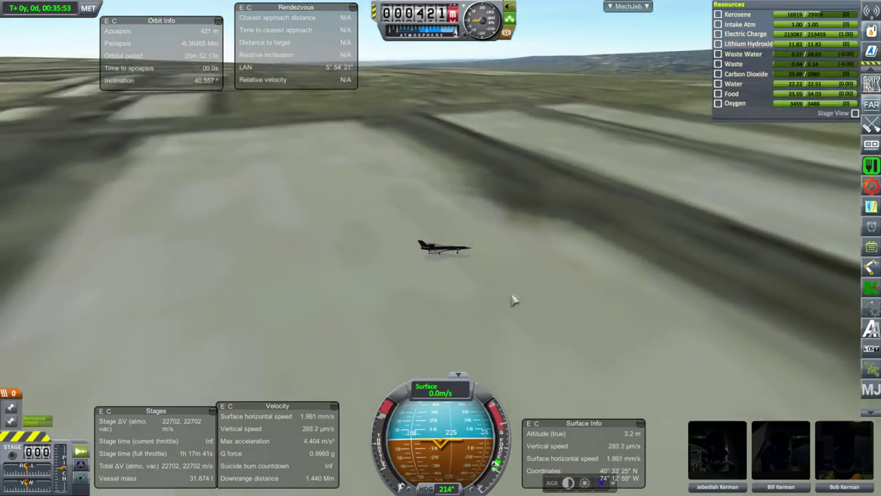
{"action": "scroll", "coordinate": [513, 297], "scroll_direction": "down", "scroll_amount": 20}
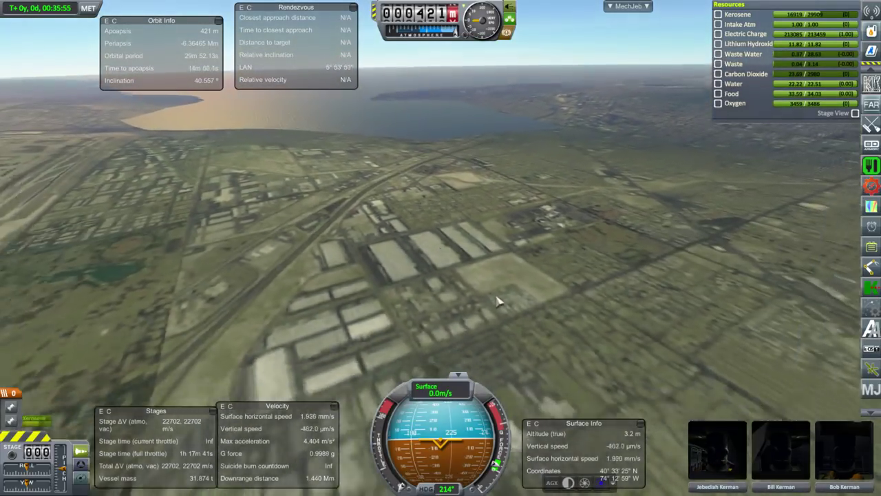
{"action": "scroll", "coordinate": [498, 302], "scroll_direction": "down", "scroll_amount": 15}
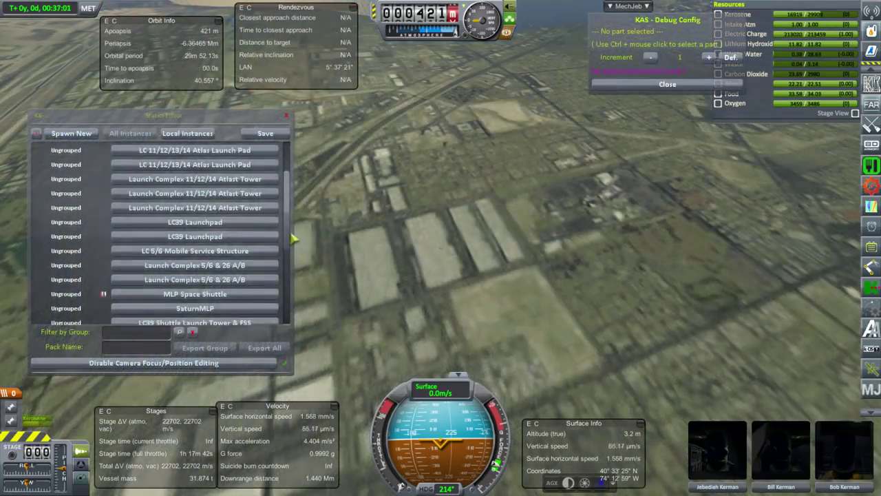
{"action": "left_click_drag", "start_coordinate": [292, 227], "coordinate": [301, 319]}
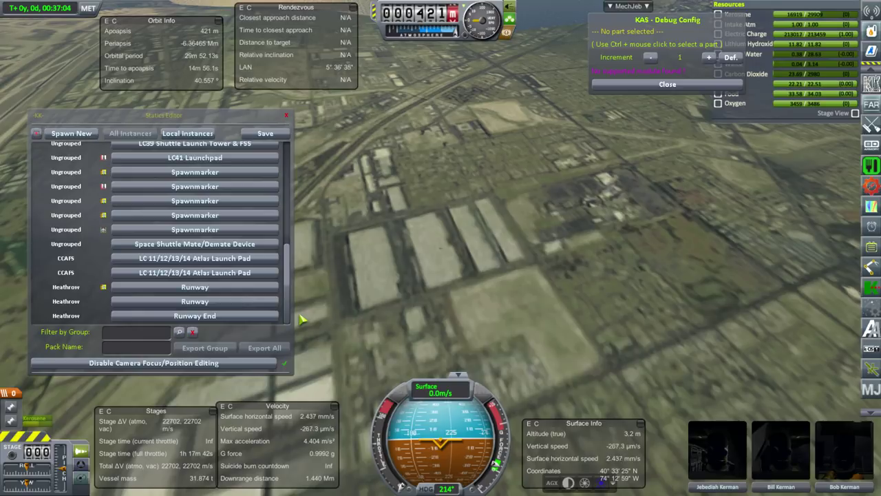
{"action": "left_click_drag", "start_coordinate": [305, 301], "coordinate": [321, 197]}
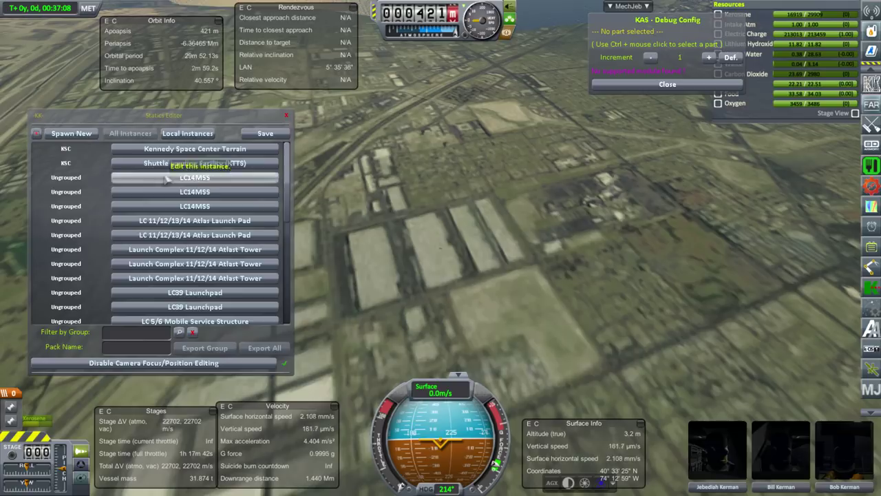
- Filter the spawnable statics by the Runways category and spawn the Runway static with mesh kkrunway1
{"action": "left_click", "coordinate": [90, 136]}
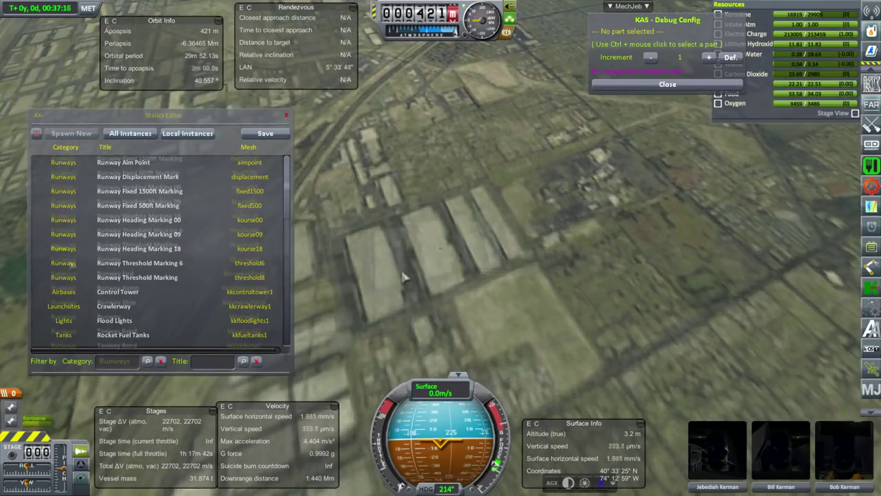
{"action": "left_click", "coordinate": [67, 262]}
{"action": "scroll", "coordinate": [104, 264], "scroll_direction": "down", "scroll_amount": 2}
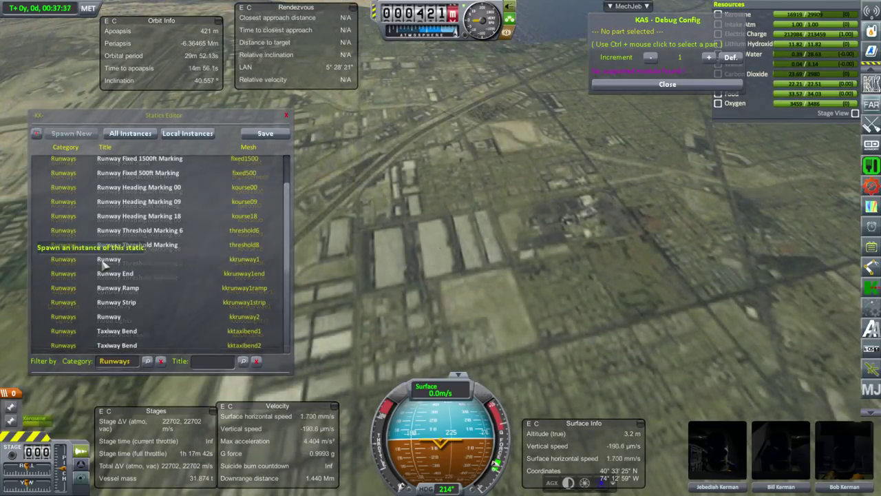
{"action": "left_click", "coordinate": [103, 264]}
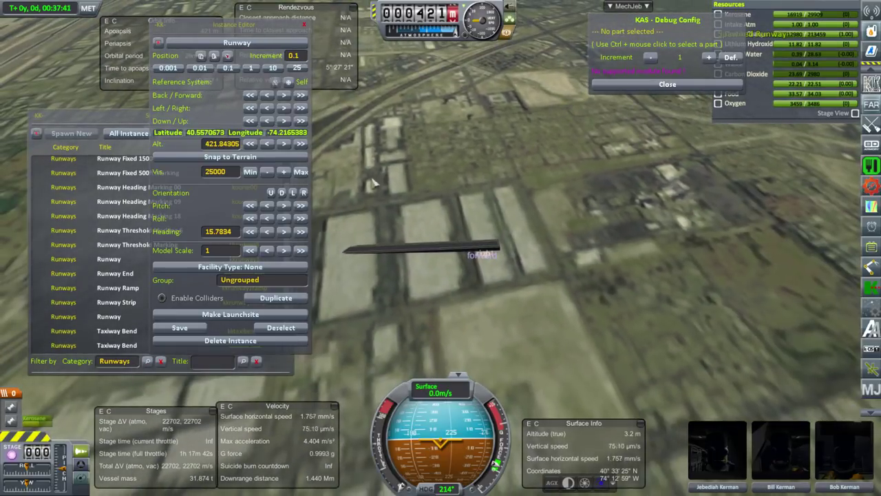
- Assign the new runway to the group JFK and shift it left with an increment of 0.1
{"action": "left_click_drag", "start_coordinate": [254, 33], "coordinate": [769, 136]}
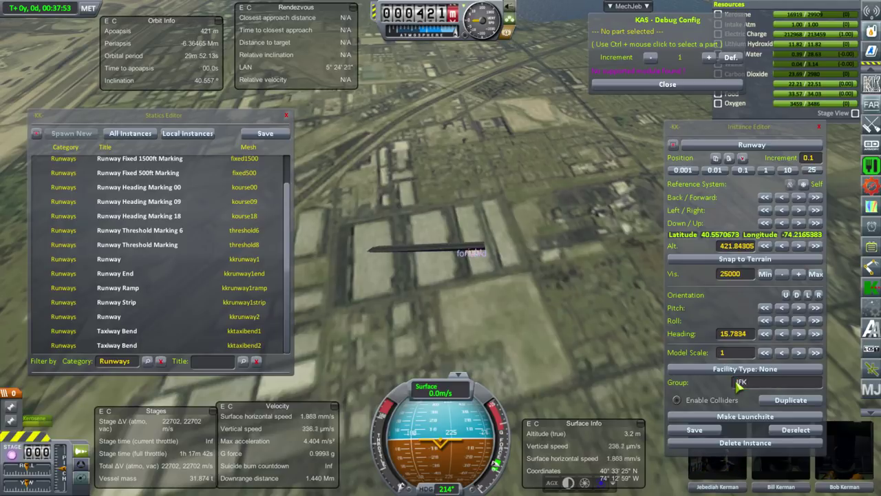
{"action": "left_click_drag", "start_coordinate": [571, 323], "coordinate": [553, 312]}
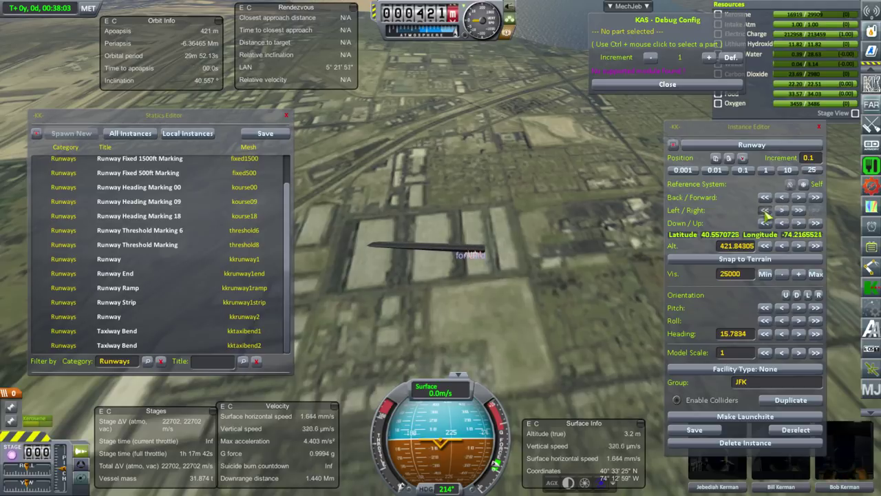
{"action": "left_click", "coordinate": [764, 210]}
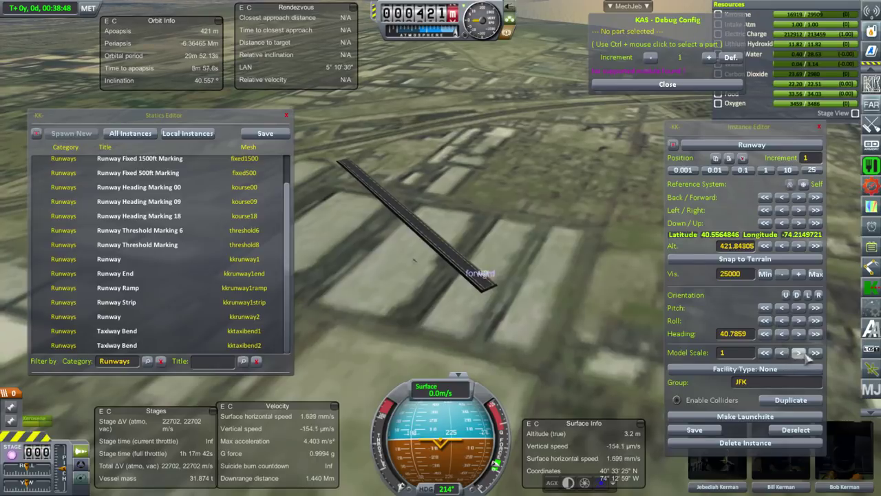
- Scale the runway model to 4 and set its visibility range to 100000
{"action": "left_click", "coordinate": [815, 352]}
{"action": "left_click_drag", "start_coordinate": [523, 257], "coordinate": [485, 214]}
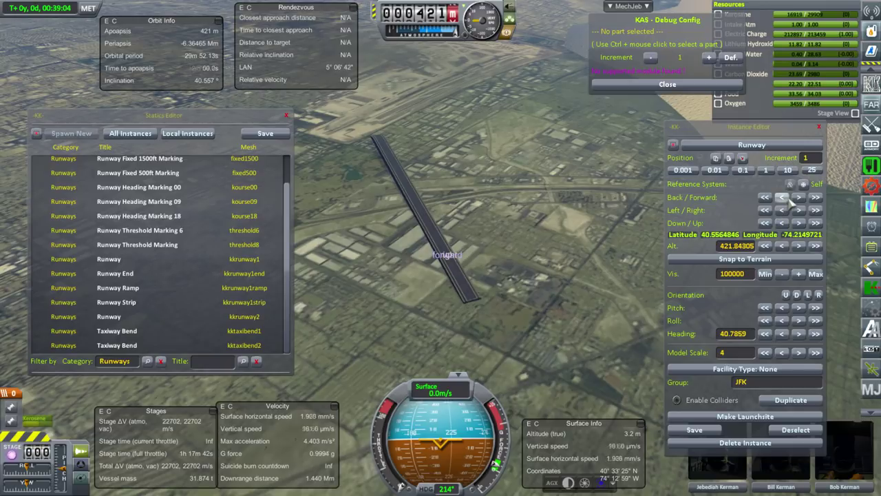
- Move the runway right to about latitude 40.508, longitude -74.172, using increments 1 and 10, and lower it to an altitude of about 267
{"action": "left_click", "coordinate": [815, 198]}
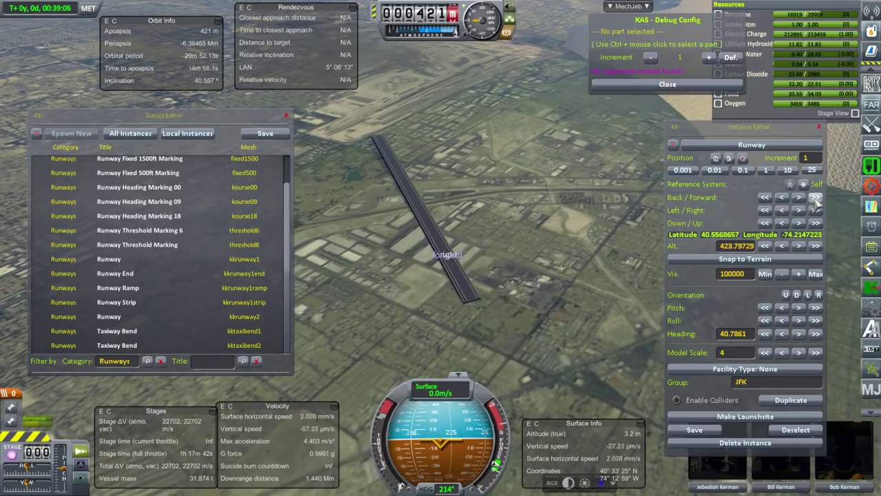
{"action": "left_click", "coordinate": [815, 211]}
{"action": "left_click", "coordinate": [816, 211]}
{"action": "left_click", "coordinate": [816, 211]}
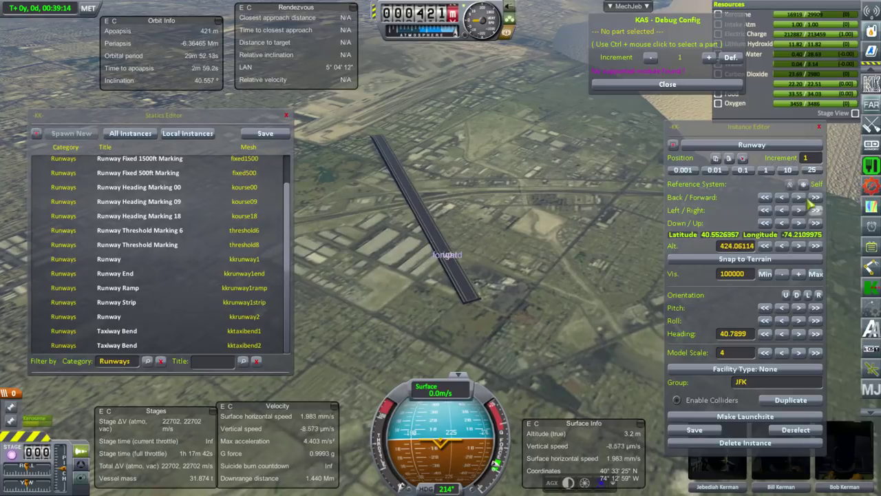
{"action": "left_click", "coordinate": [816, 211]}
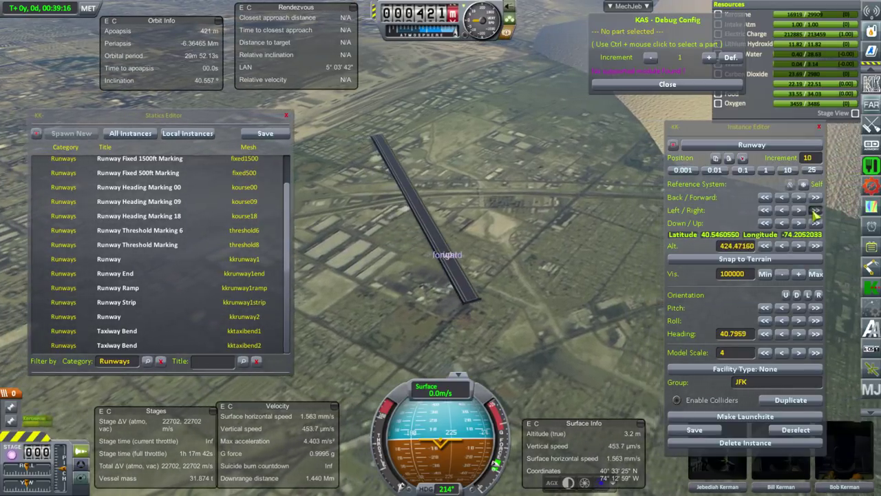
{"action": "left_click", "coordinate": [813, 212]}
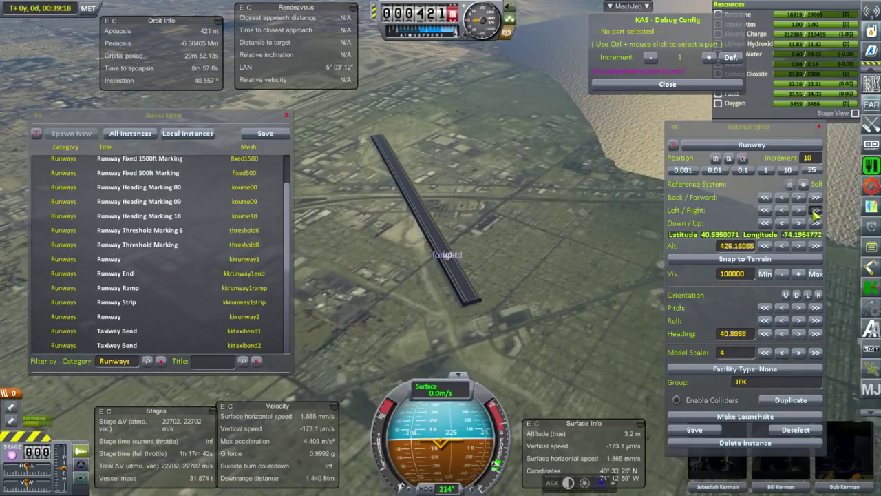
{"action": "left_click", "coordinate": [815, 212]}
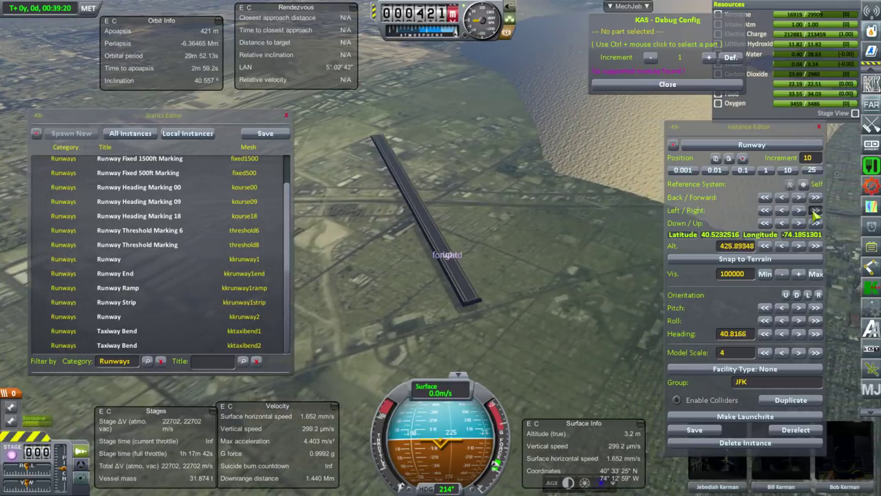
{"action": "left_click", "coordinate": [815, 212]}
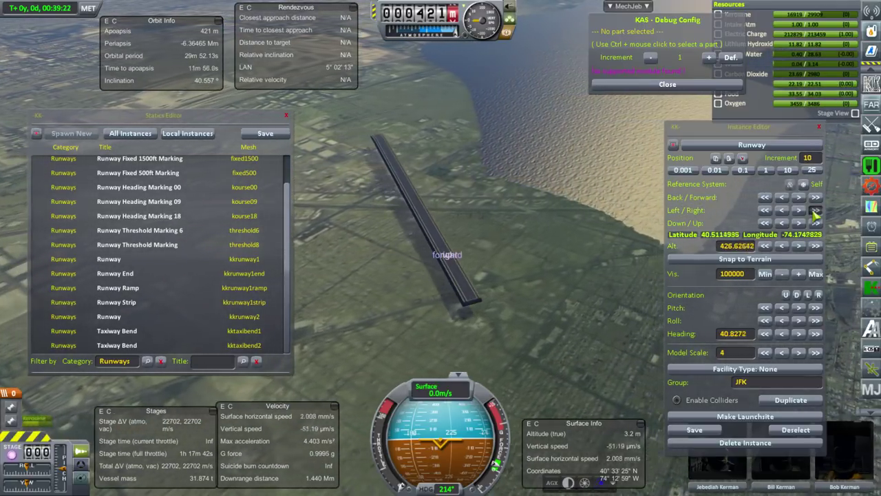
{"action": "left_click_drag", "start_coordinate": [506, 237], "coordinate": [472, 149]}
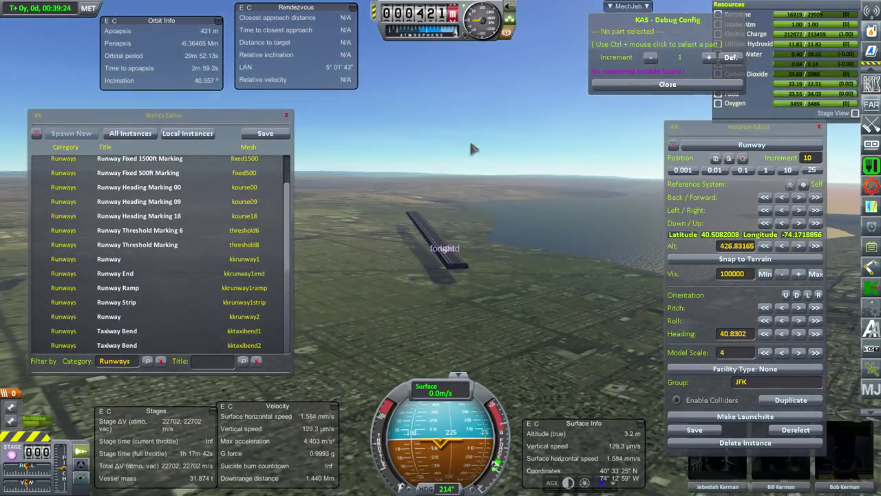
{"action": "left_click", "coordinate": [781, 223]}
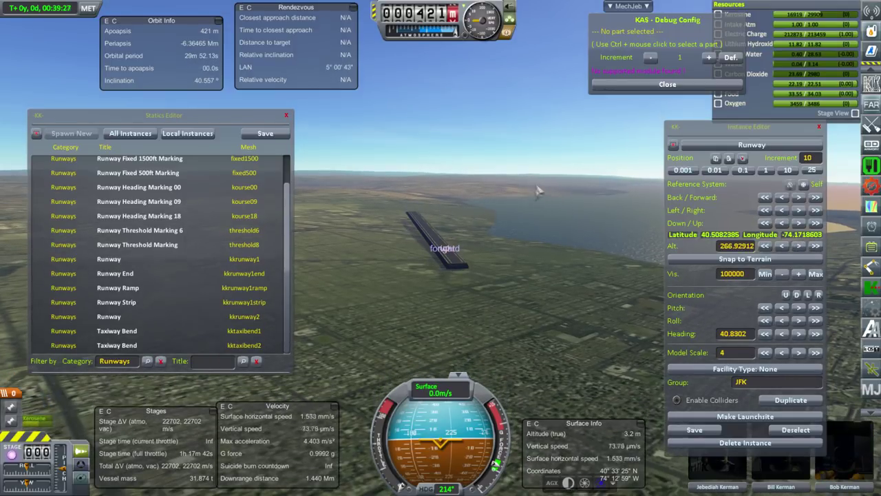
- Move the runway over the airport at about latitude 40.579, longitude -74.066, and set its height to about 209.35
{"action": "left_click_drag", "start_coordinate": [541, 190], "coordinate": [550, 275]}
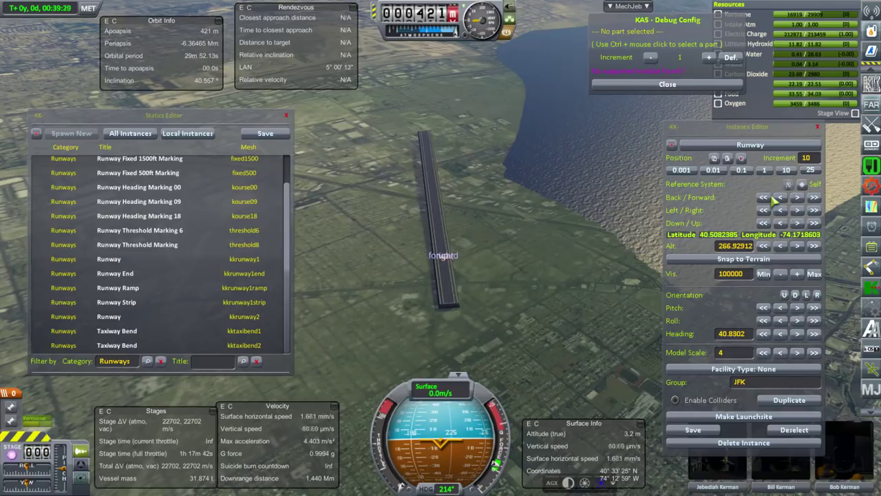
{"action": "left_click", "coordinate": [814, 198]}
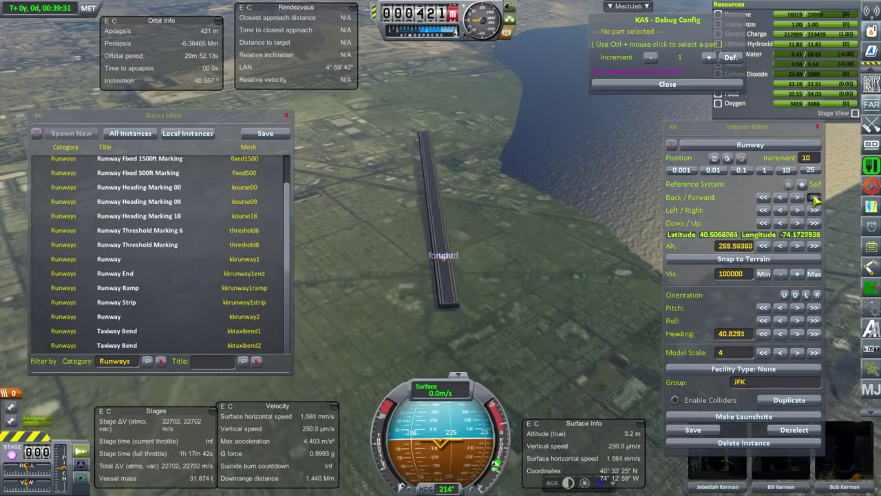
{"action": "left_click", "coordinate": [814, 198]}
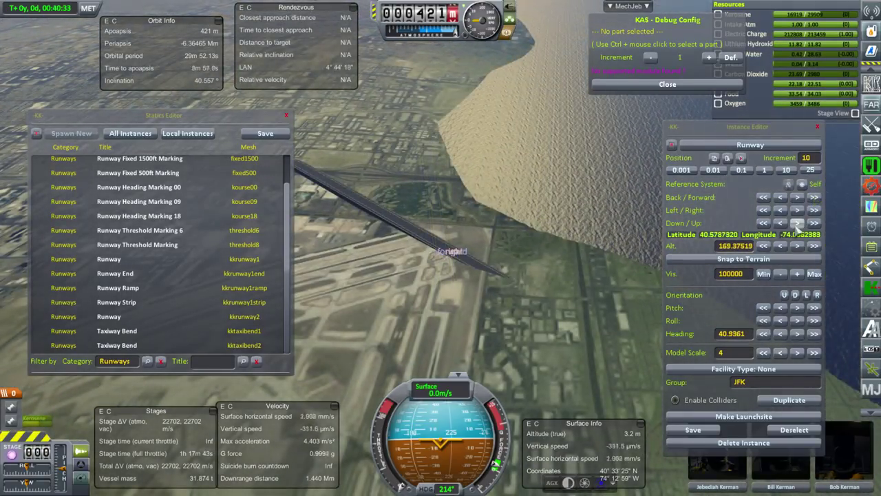
{"action": "left_click", "coordinate": [797, 223]}
{"action": "left_click", "coordinate": [796, 224]}
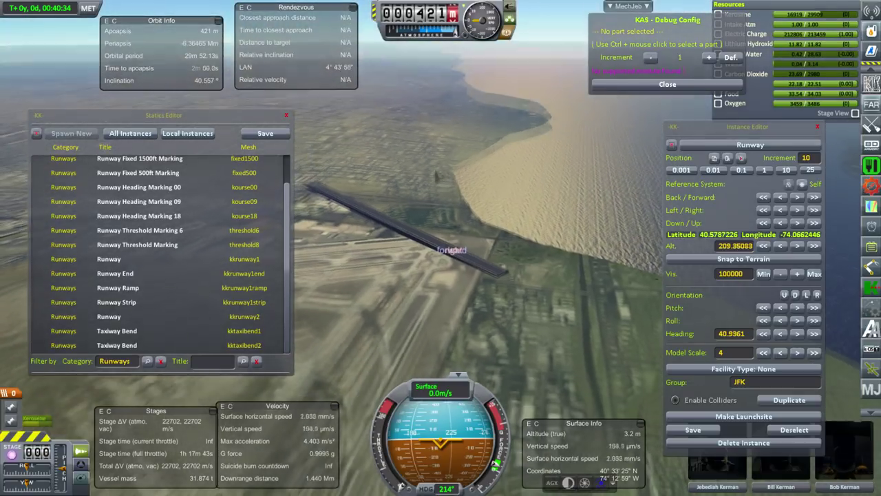
- Tilt the runway's pitch up and down in coarse increments of 10 to bring it near level
{"action": "left_click", "coordinate": [796, 309]}
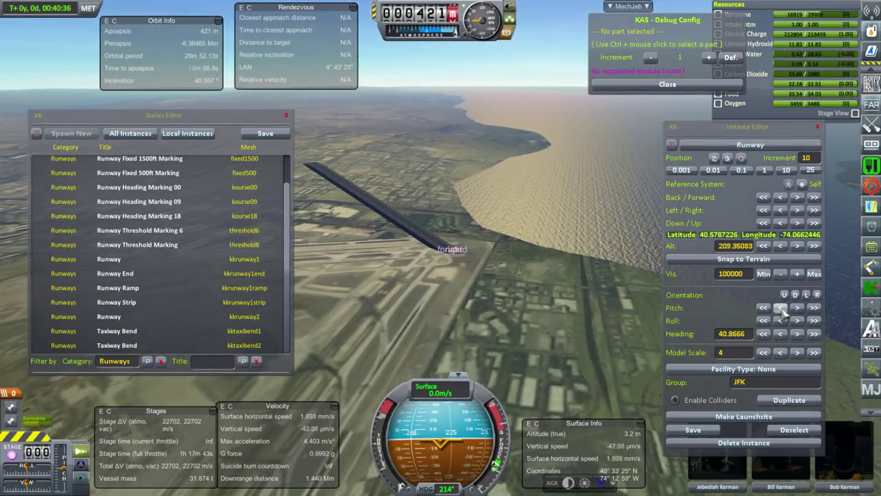
{"action": "left_click", "coordinate": [797, 308]}
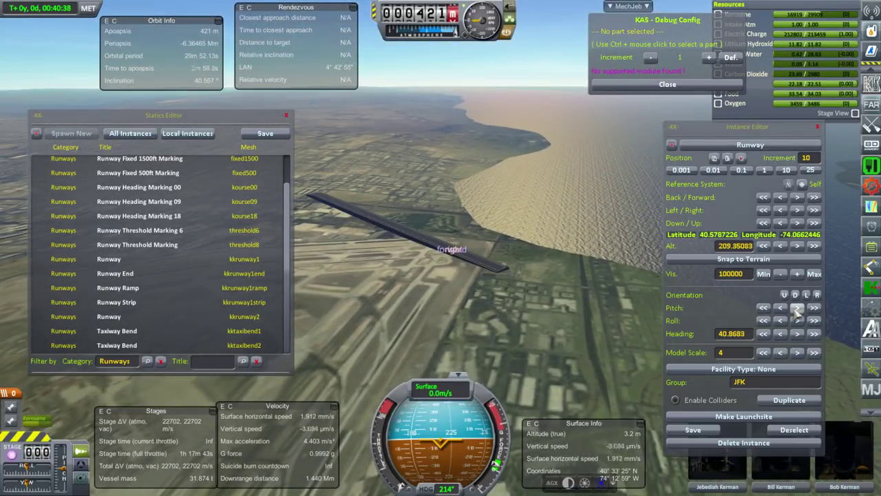
{"action": "left_click", "coordinate": [797, 309]}
{"action": "left_click", "coordinate": [782, 308]}
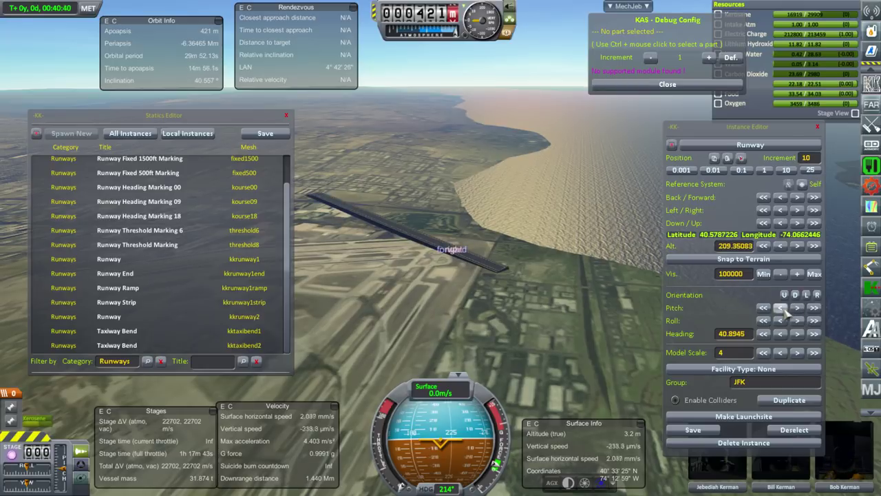
- Fine-tune the runway's pitch with increment 0.1 to level it over the airport
{"action": "left_click", "coordinate": [740, 170]}
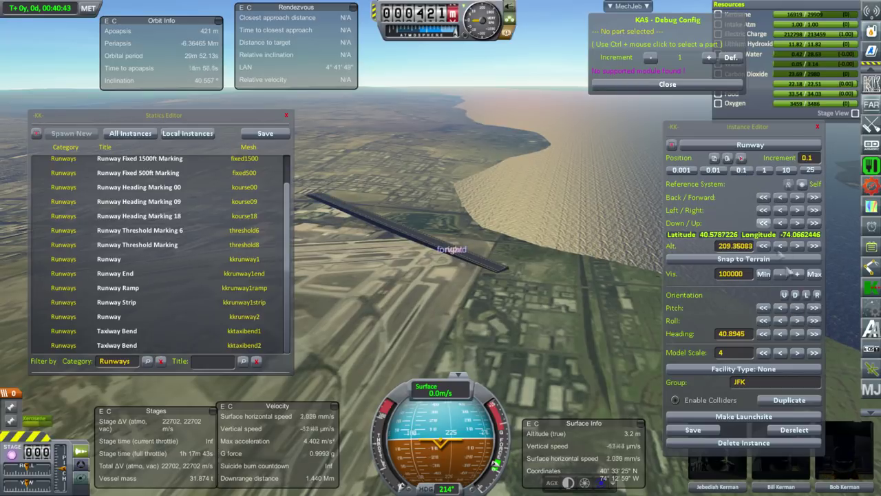
{"action": "left_click", "coordinate": [797, 309]}
{"action": "left_click", "coordinate": [797, 308]}
{"action": "left_click_drag", "start_coordinate": [654, 254], "coordinate": [665, 274]}
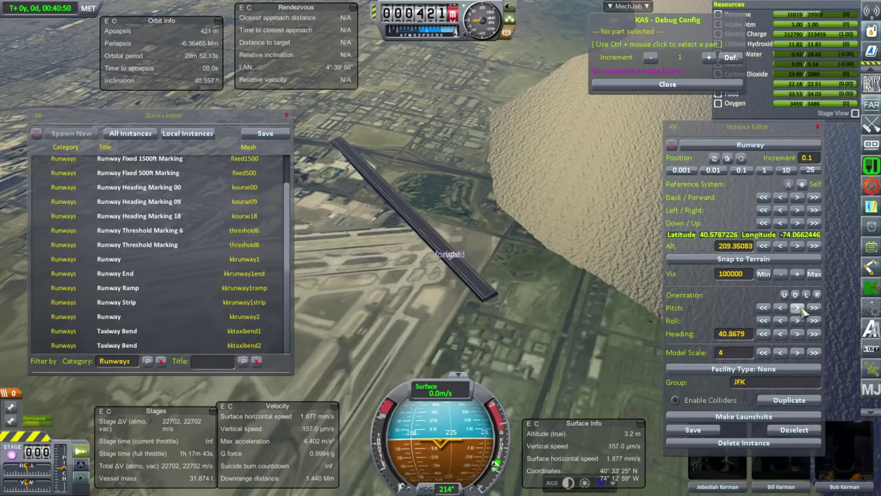
{"action": "left_click_drag", "start_coordinate": [543, 199], "coordinate": [535, 121]}
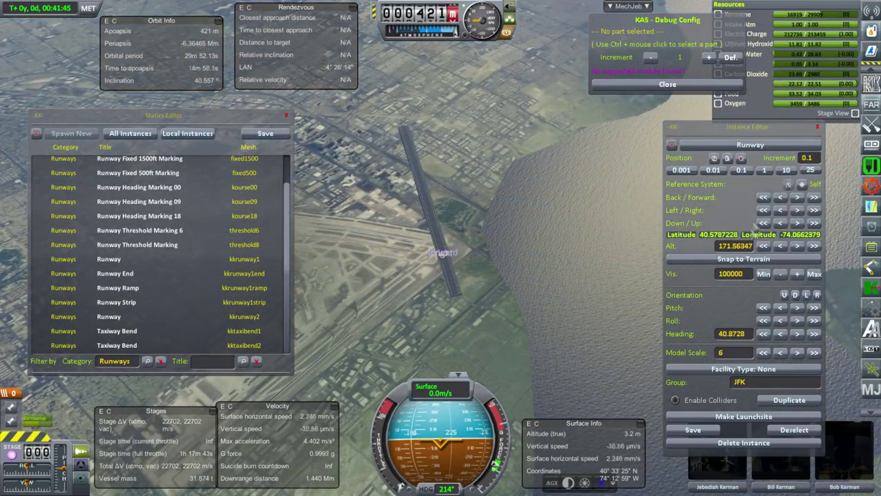
- Make the runway a launchsite named John F Kennedy International with length 100, recovery factor 90 and launch refund 90, and fill in its author and width
{"action": "left_click", "coordinate": [730, 402]}
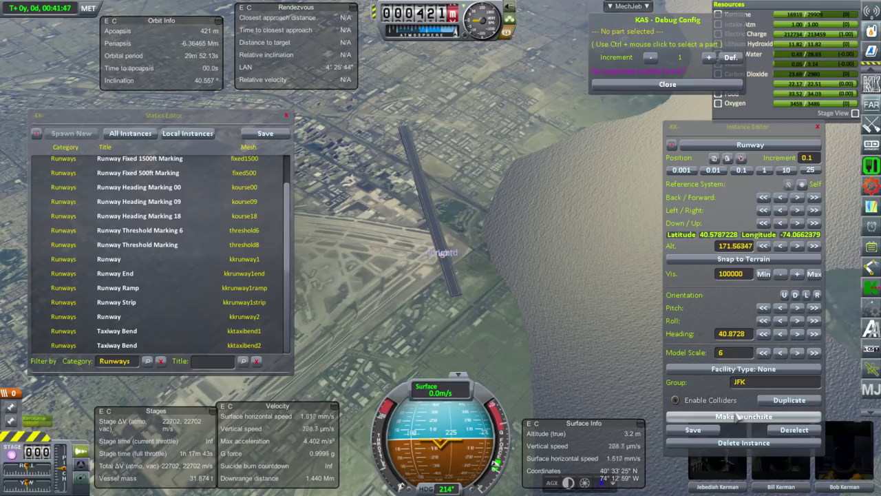
{"action": "left_click", "coordinate": [736, 415]}
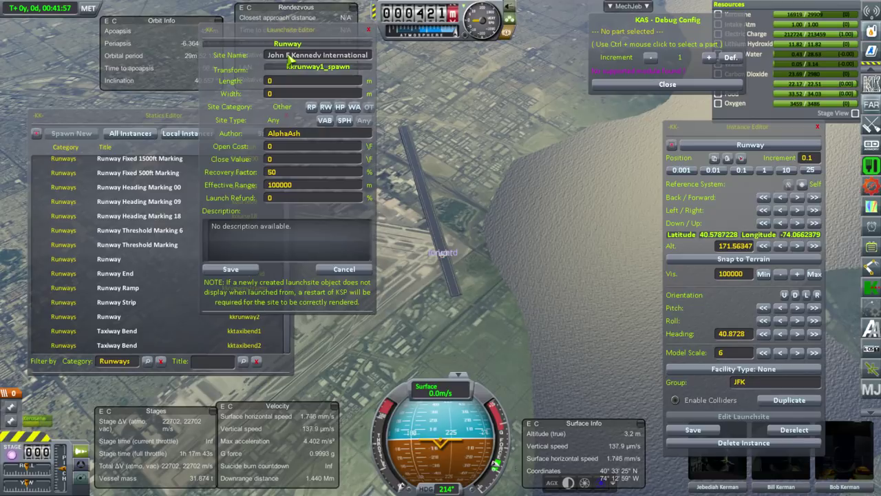
{"action": "left_click_drag", "start_coordinate": [307, 135], "coordinate": [265, 134]}
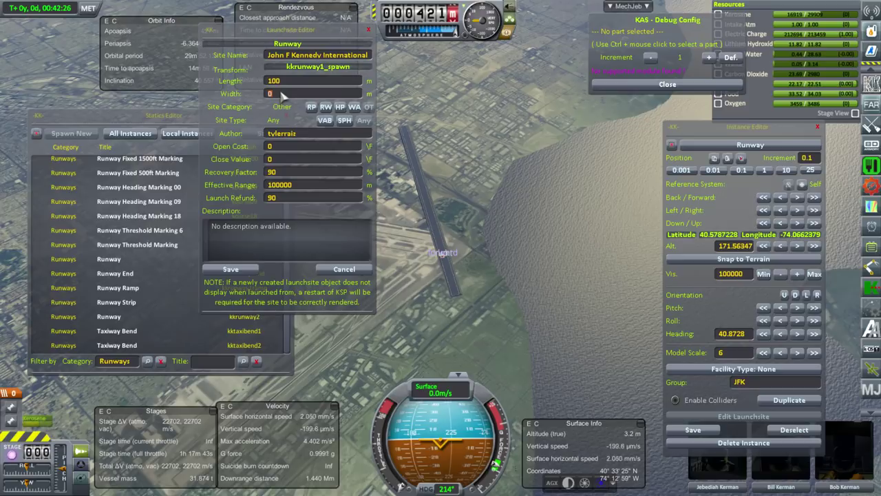
{"action": "type", "text": "0"}
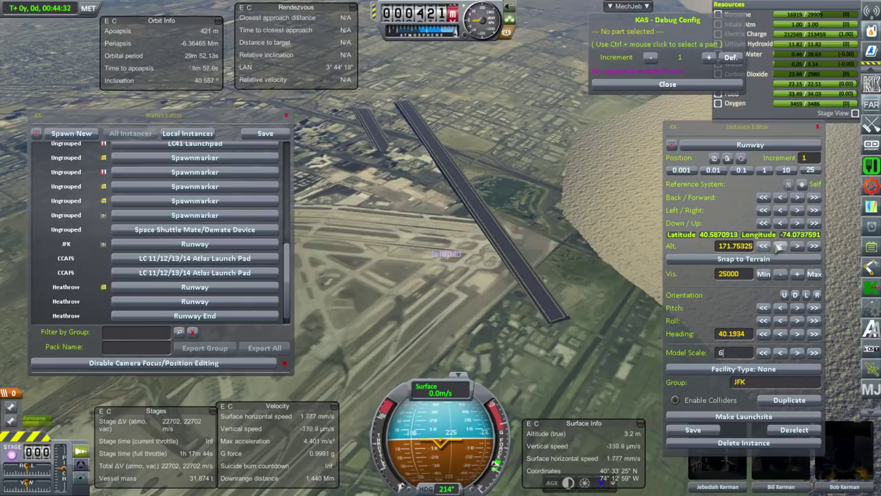
- Raise the second JFK runway to an altitude of about 279.75 using increment 1
{"action": "left_click", "coordinate": [797, 224]}
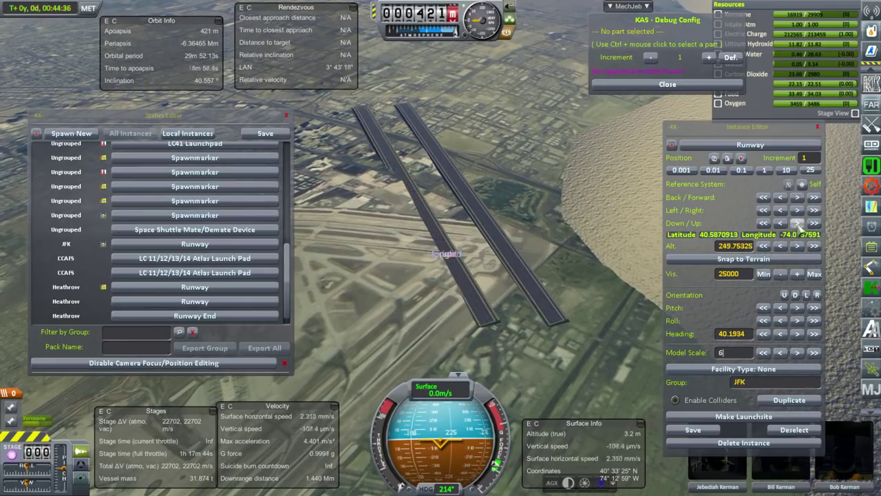
{"action": "left_click", "coordinate": [797, 224]}
{"action": "left_click", "coordinate": [797, 224]}
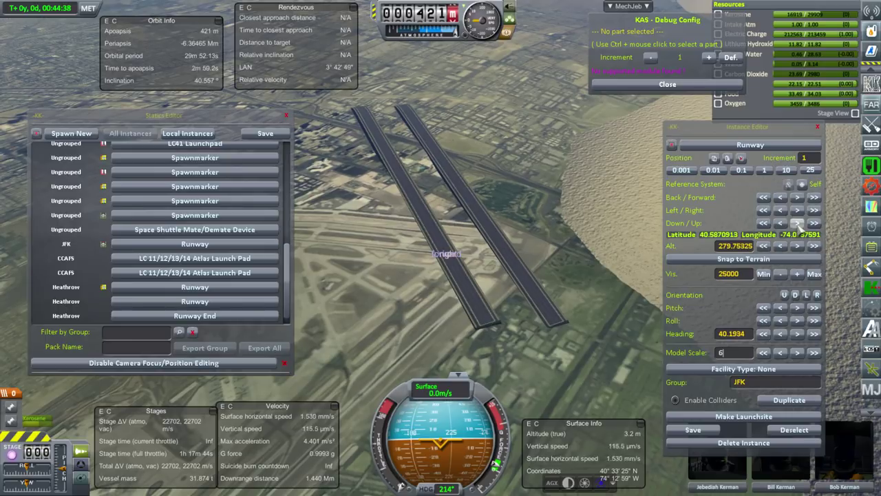
- Examine the placement and heights of the crossing JFK runways from several angles
{"action": "left_click_drag", "start_coordinate": [570, 219], "coordinate": [529, 220]}
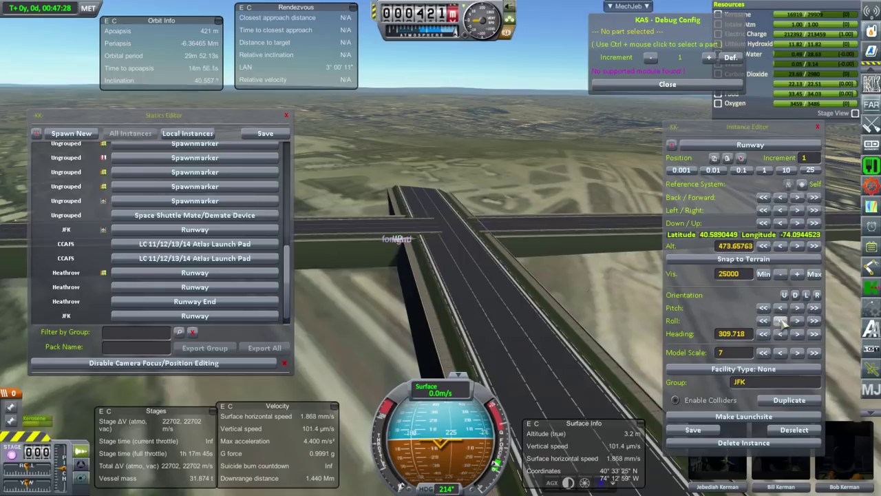
{"action": "left_click_drag", "start_coordinate": [389, 267], "coordinate": [533, 277]}
{"action": "scroll", "coordinate": [553, 272], "scroll_direction": "up", "scroll_amount": 4}
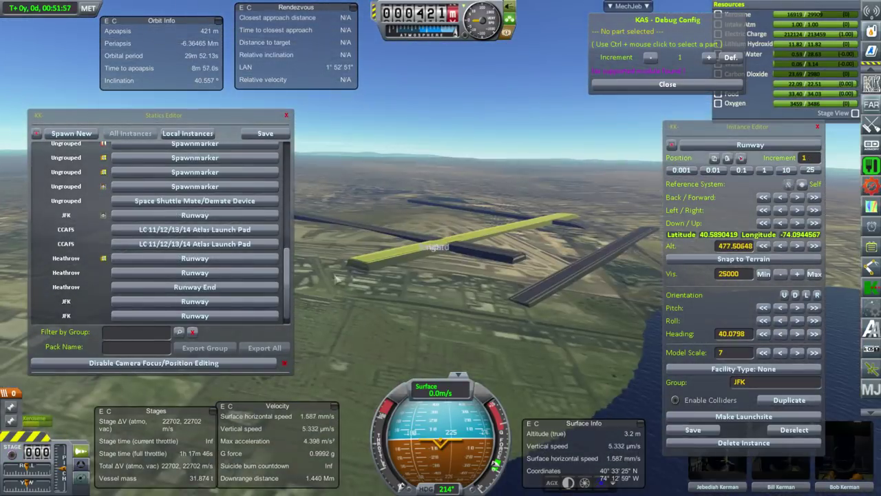
{"action": "left_click_drag", "start_coordinate": [337, 278], "coordinate": [585, 286]}
{"action": "scroll", "coordinate": [482, 275], "scroll_direction": "up", "scroll_amount": 5}
{"action": "scroll", "coordinate": [585, 288], "scroll_direction": "up", "scroll_amount": 8}
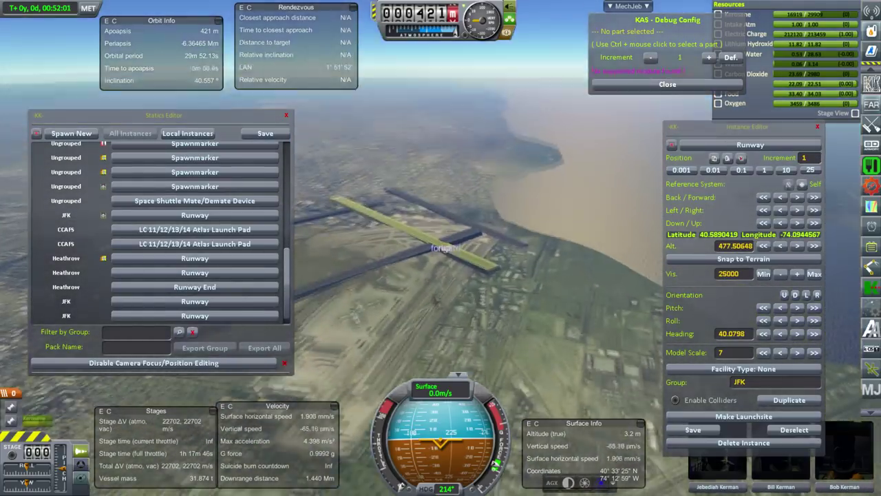
{"action": "left_click_drag", "start_coordinate": [434, 296], "coordinate": [372, 198]}
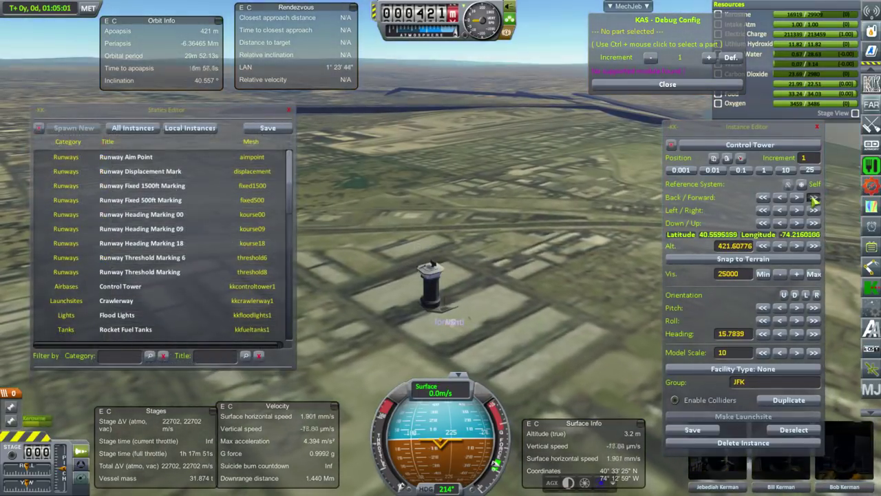
- Move the control tower forward to about latitude 40.587, longitude -74.210, using increments 1 and 10, and spawn another Control Tower
{"action": "left_click", "coordinate": [813, 197]}
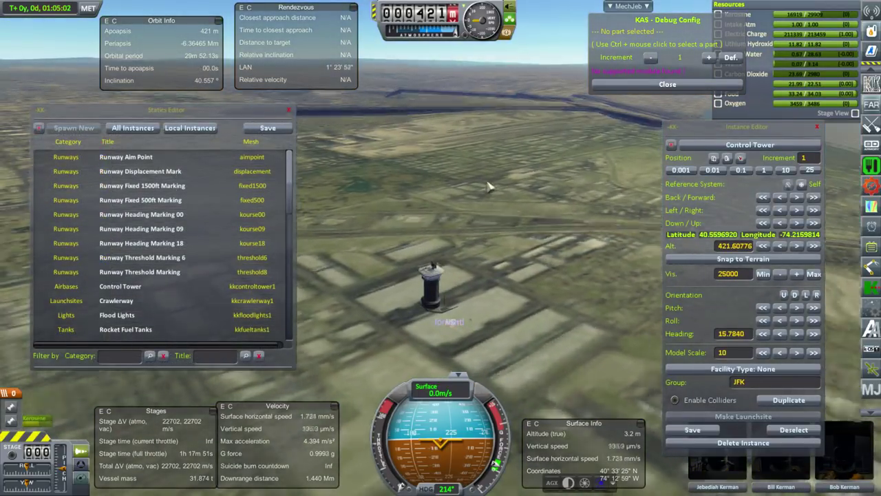
{"action": "left_click", "coordinate": [814, 198]}
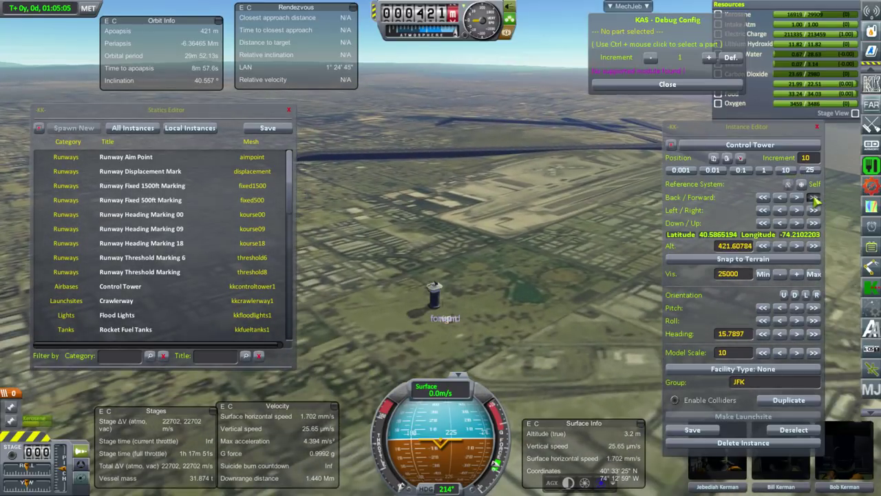
{"action": "left_click_drag", "start_coordinate": [815, 197], "coordinate": [813, 210]}
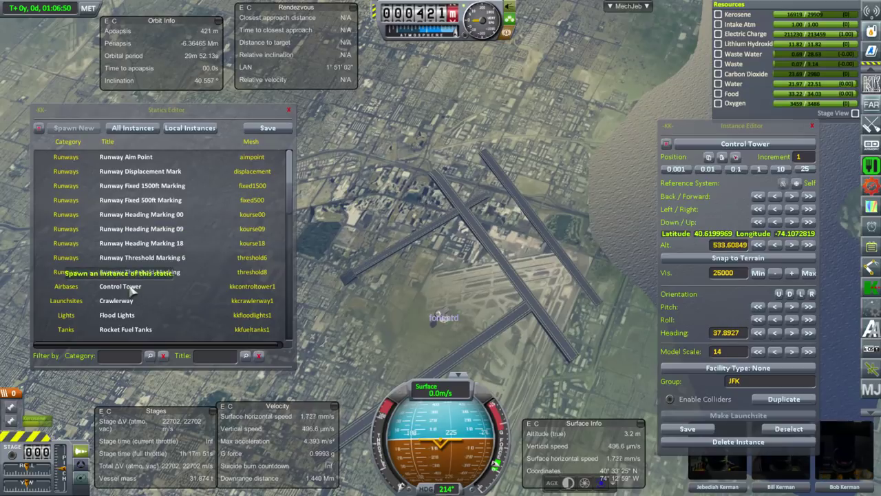
{"action": "left_click", "coordinate": [131, 286]}
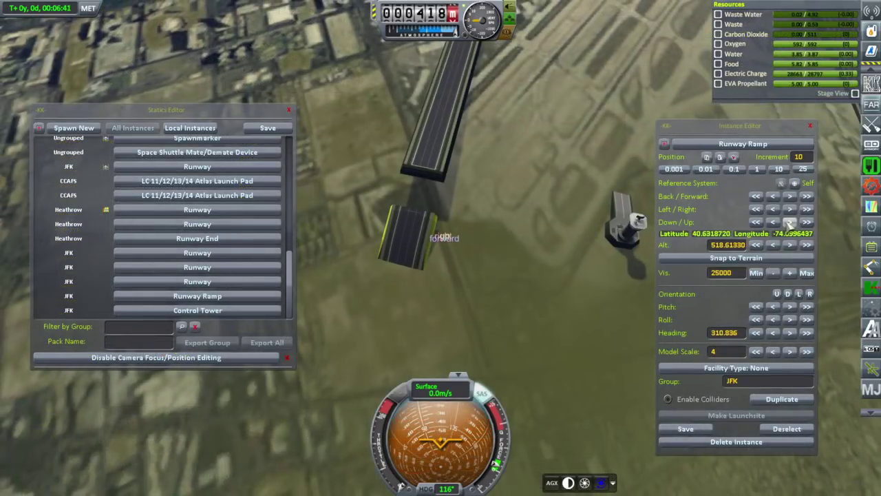
- Raise the runway ramp to about 619.3 and shift it against the runway's end at about latitude 40.6306, longitude -74.0985, using increment 10
{"action": "left_click", "coordinate": [790, 223]}
{"action": "left_click_drag", "start_coordinate": [790, 224], "coordinate": [830, 198]}
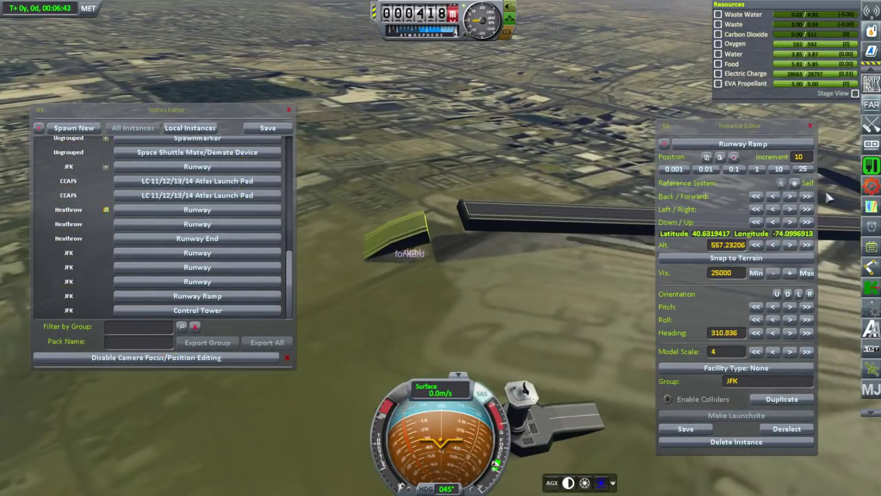
{"action": "left_click", "coordinate": [790, 197]}
{"action": "left_click", "coordinate": [773, 196]}
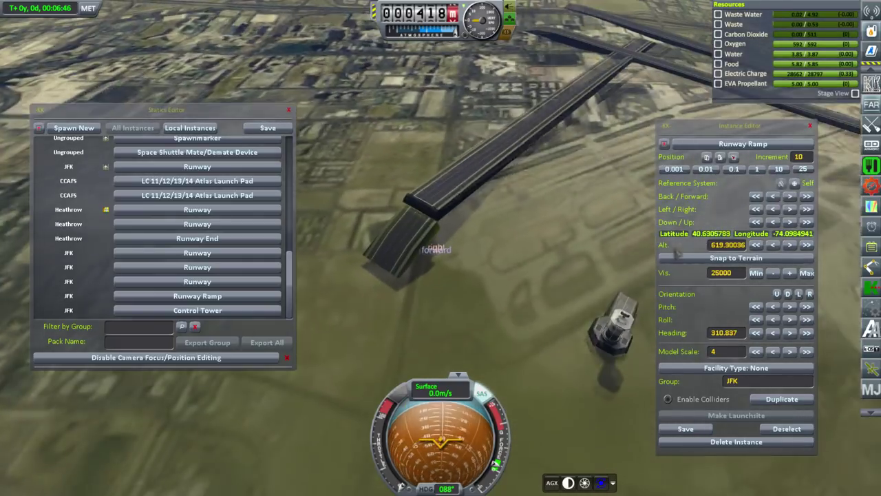
{"action": "left_click_drag", "start_coordinate": [675, 250], "coordinate": [630, 200]}
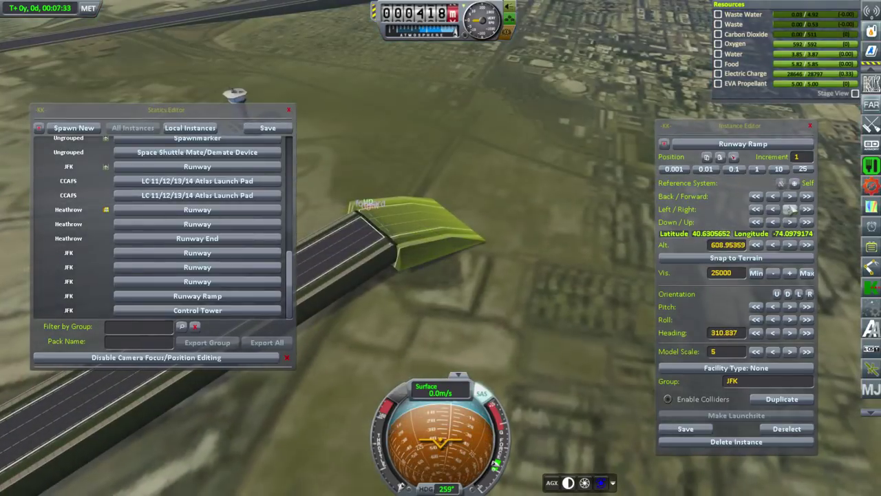
- Shift the runway ramp right with increment 1 to about latitude 40.6307, longitude -74.0978, lining it up with the runway, and adjust its roll
{"action": "left_click", "coordinate": [790, 210]}
{"action": "left_click", "coordinate": [791, 209]}
{"action": "left_click", "coordinate": [791, 209]}
{"action": "left_click_drag", "start_coordinate": [349, 173], "coordinate": [428, 195]}
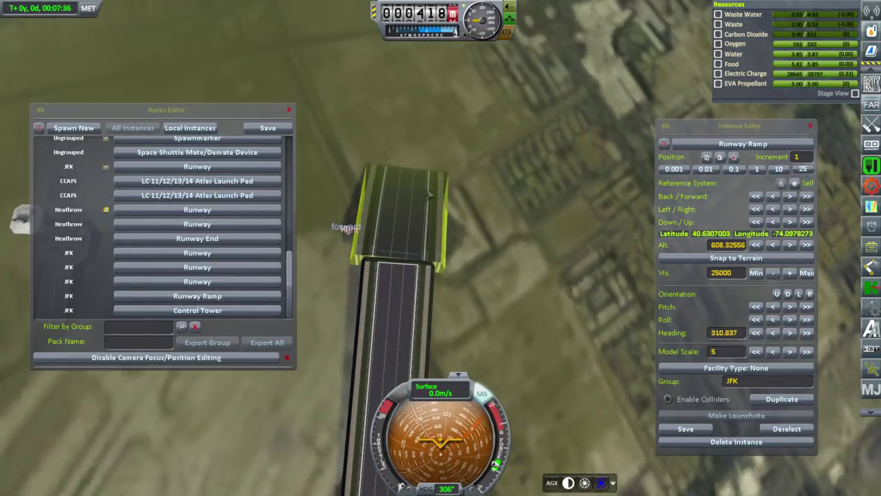
{"action": "left_click", "coordinate": [773, 320]}
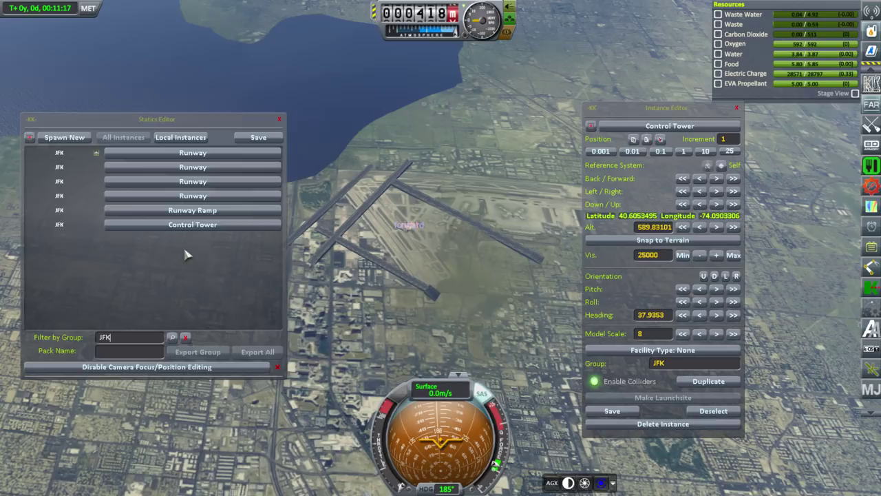
- Save the changes to all statics and list the local instances
{"action": "left_click", "coordinate": [243, 145]}
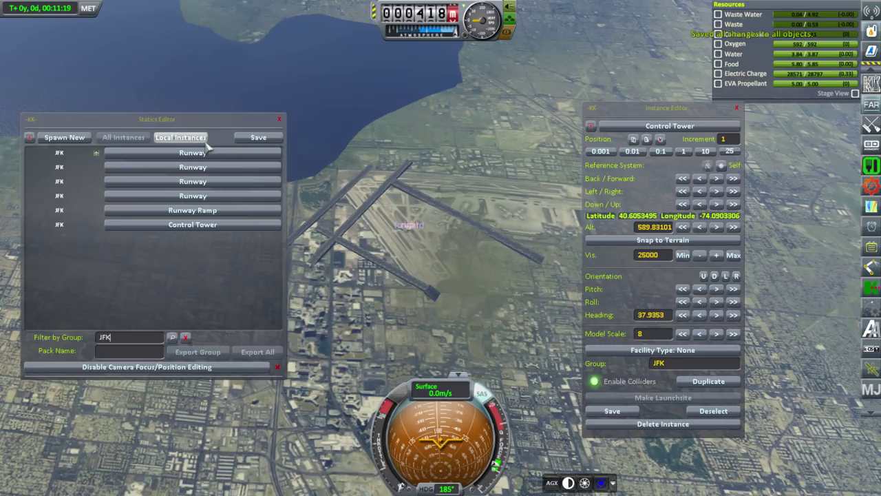
{"action": "left_click", "coordinate": [202, 141]}
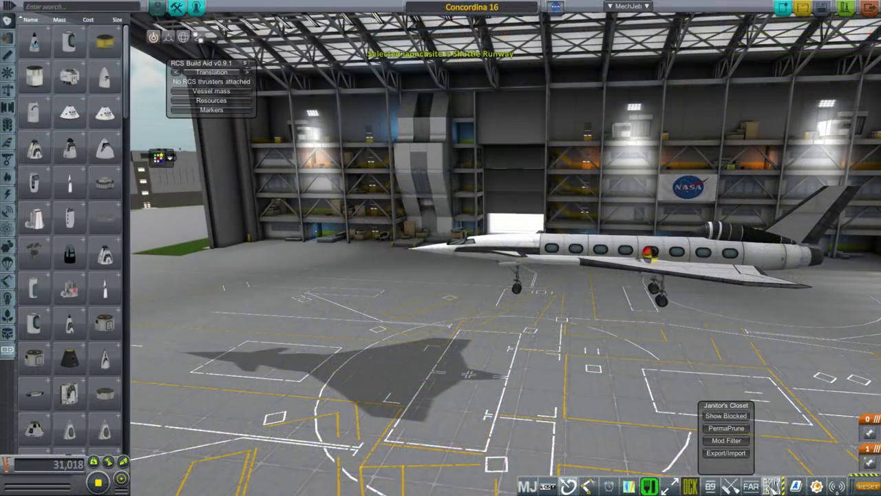
- Choose John F Kennedy International as the launchsite for the Concordina 16 plane
{"action": "left_click", "coordinate": [773, 487]}
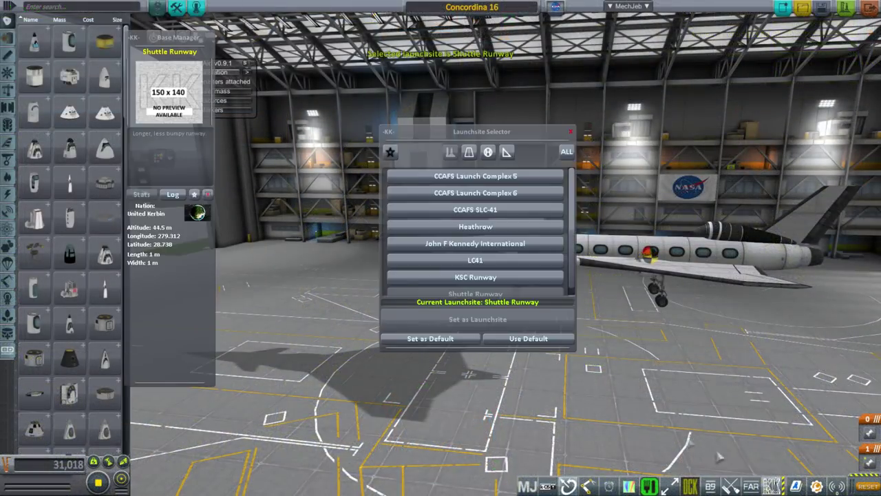
{"action": "scroll", "coordinate": [575, 246], "scroll_direction": "down", "scroll_amount": 1}
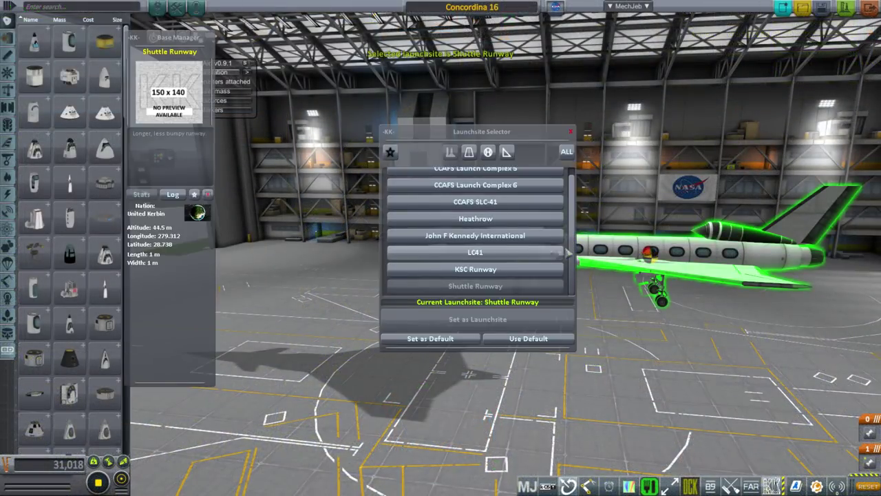
{"action": "left_click", "coordinate": [518, 237]}
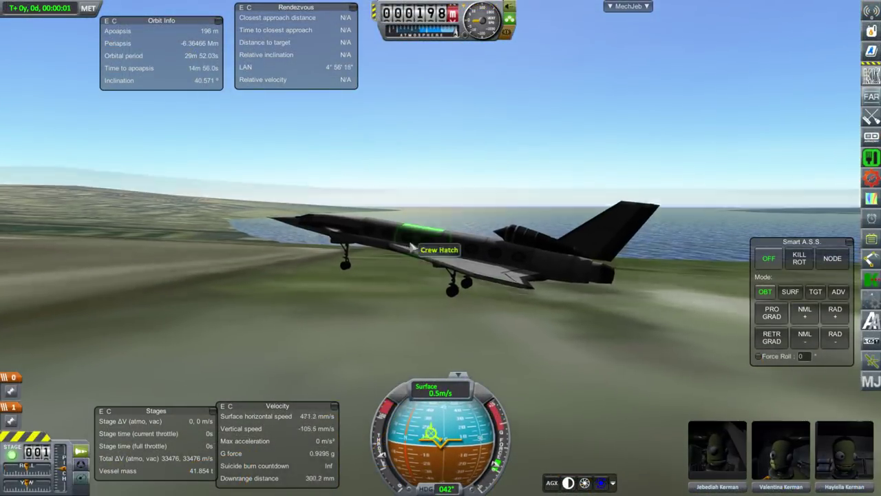
- Survey the area around the launched plane, near and far, to check whether the JFK runways are displayed
{"action": "left_click_drag", "start_coordinate": [409, 244], "coordinate": [548, 309]}
{"action": "scroll", "coordinate": [542, 309], "scroll_direction": "down", "scroll_amount": 10}
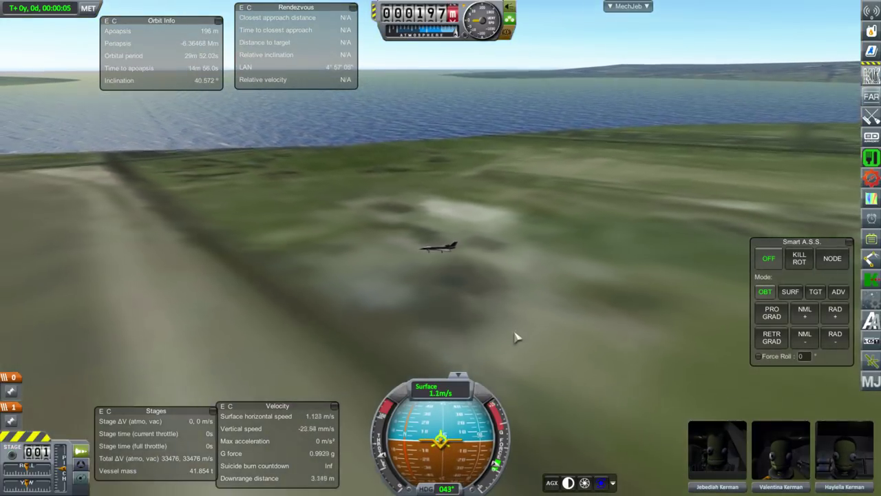
{"action": "scroll", "coordinate": [518, 338], "scroll_direction": "down", "scroll_amount": 10}
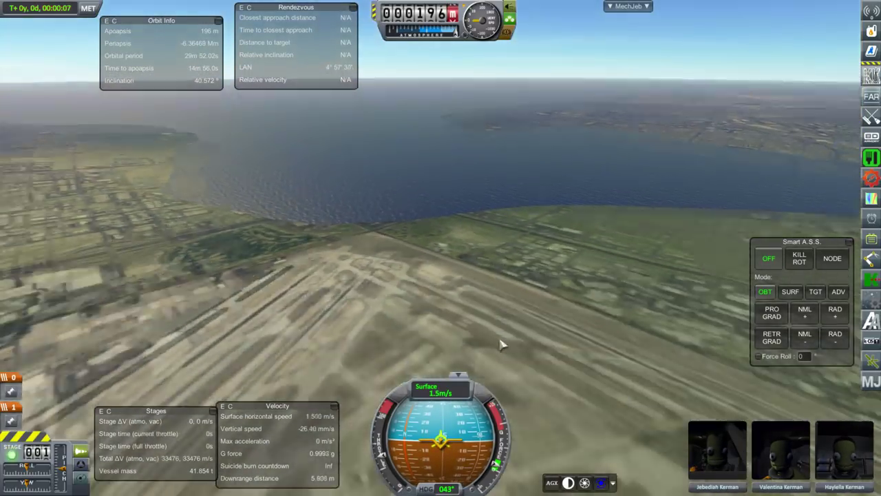
{"action": "scroll", "coordinate": [501, 344], "scroll_direction": "down", "scroll_amount": 5}
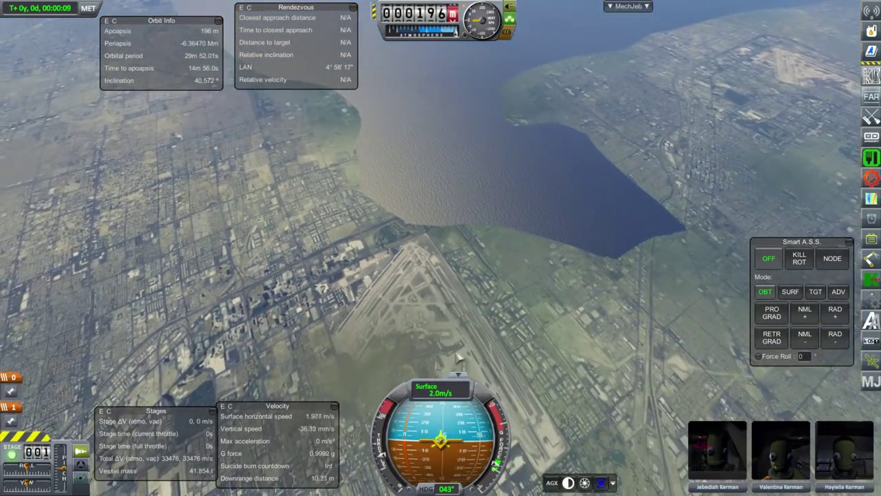
{"action": "scroll", "coordinate": [585, 309], "scroll_direction": "up", "scroll_amount": 10}
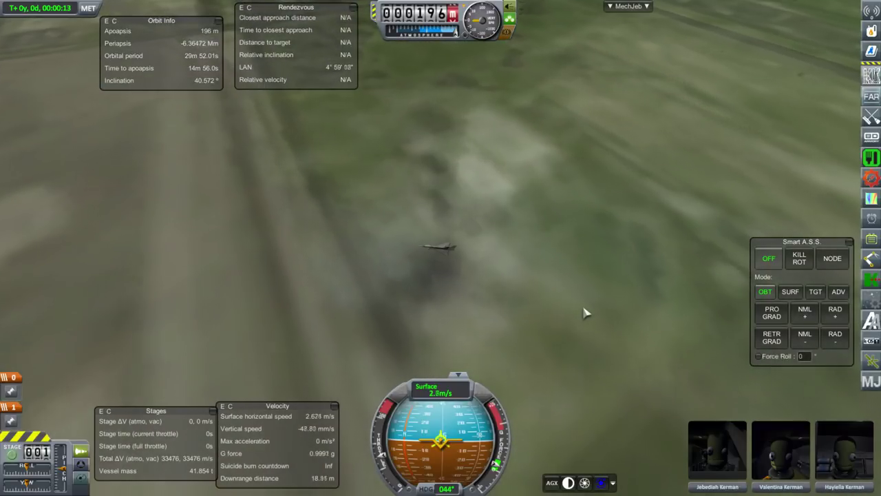
{"action": "scroll", "coordinate": [587, 313], "scroll_direction": "up", "scroll_amount": 3}
{"action": "left_click_drag", "start_coordinate": [586, 313], "coordinate": [618, 162]}
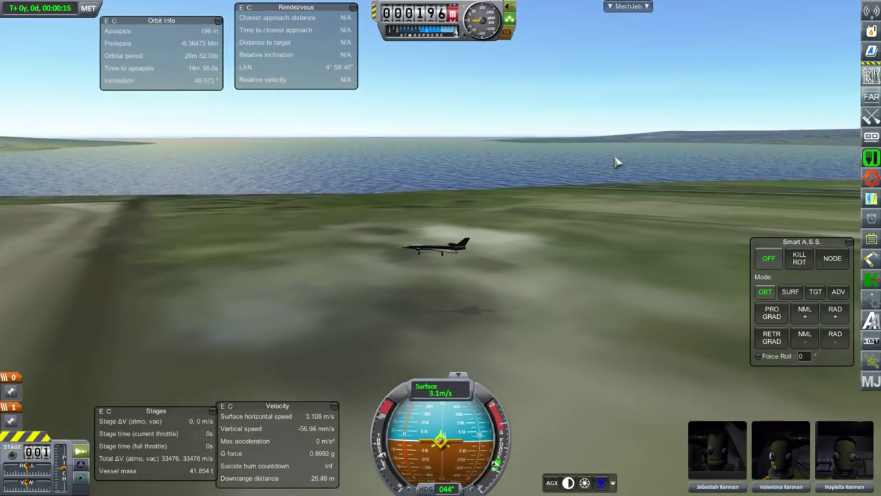
- Open the statics editor and check the JFK statics in the all-instances and local-instances lists
{"action": "key", "text": "ctrl+k"}
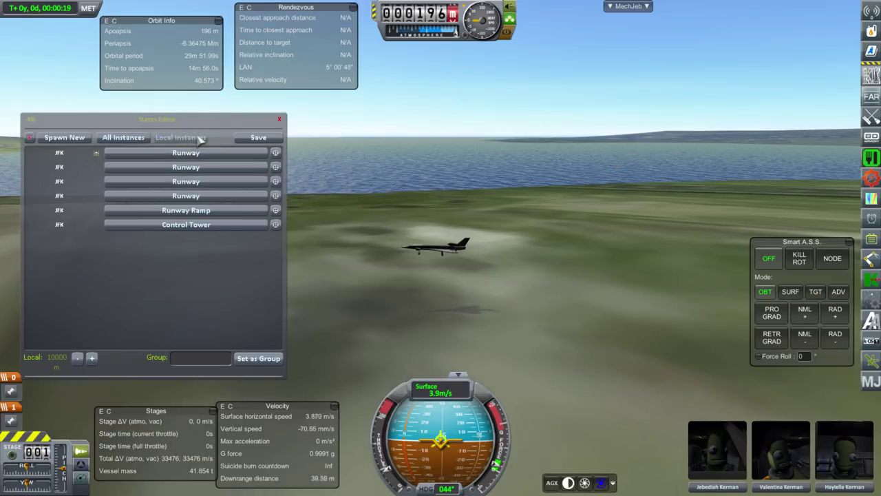
{"action": "left_click", "coordinate": [144, 139]}
{"action": "left_click", "coordinate": [182, 139]}
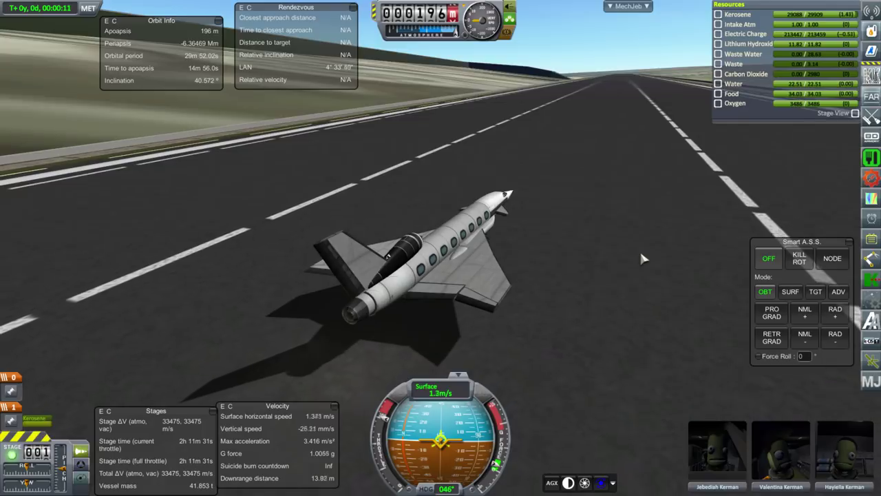
{"action": "left_click_drag", "start_coordinate": [607, 235], "coordinate": [686, 242]}
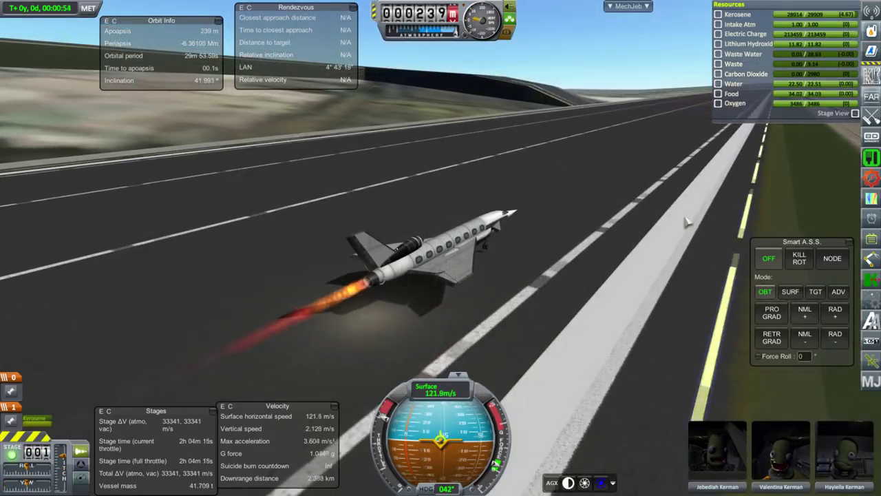
- Pitch the plane's nose up to take off from the JFK runway and climb away over the airport
{"action": "key", "text": "s"}
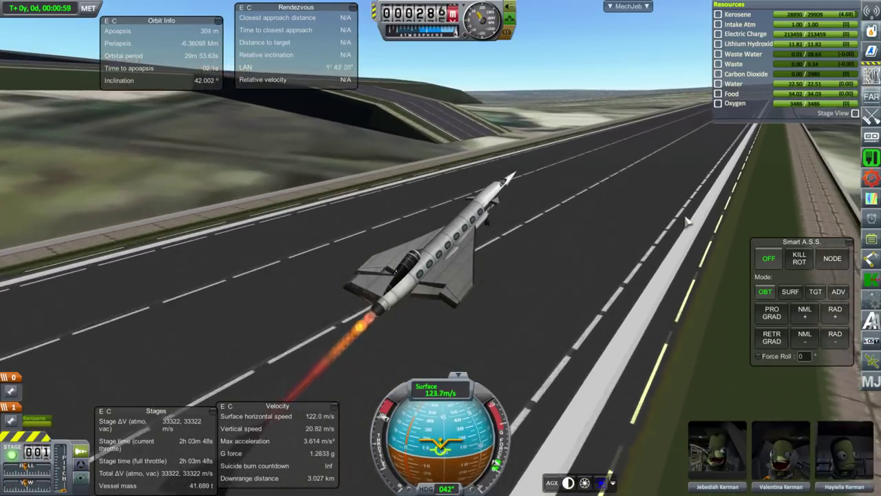
{"action": "scroll", "coordinate": [569, 219], "scroll_direction": "down", "scroll_amount": 3}
{"action": "left_click_drag", "start_coordinate": [569, 219], "coordinate": [479, 222]}
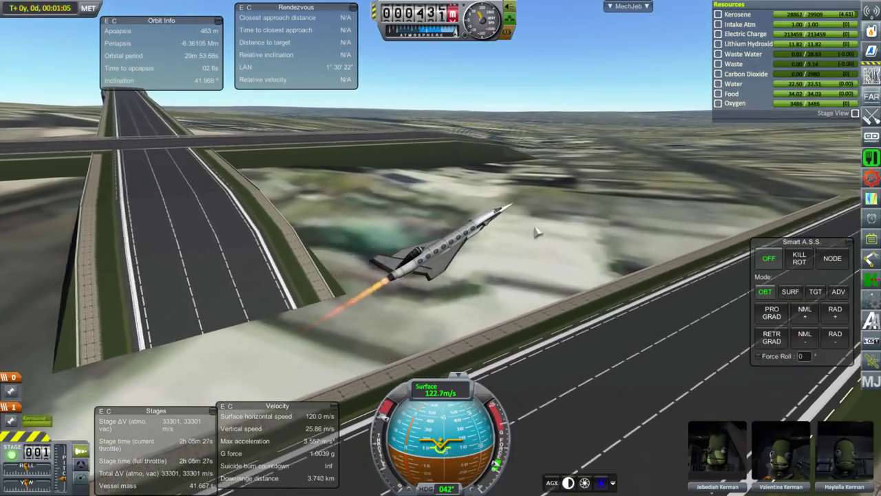
- Bank the plane left away from the runway, pull it round to a heading of about 299°, and level the wings in a gentle climb
{"action": "key", "text": "q"}
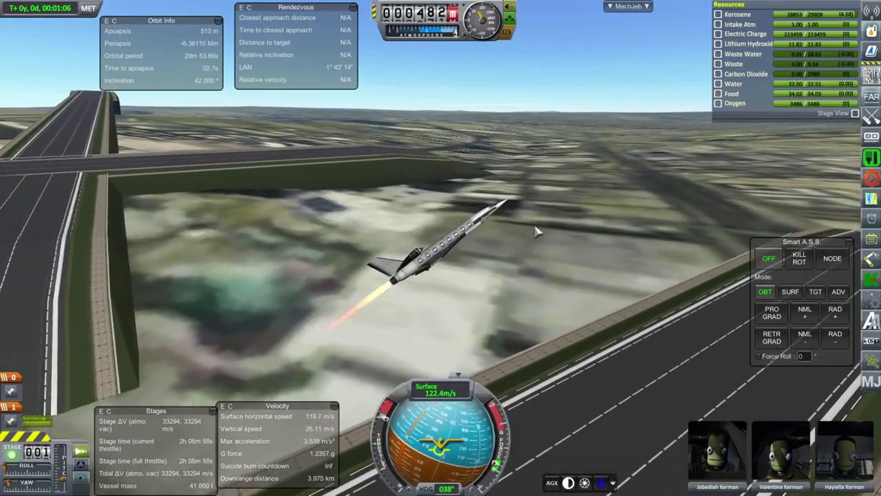
{"action": "key", "text": "s"}
{"action": "key", "text": "s"}
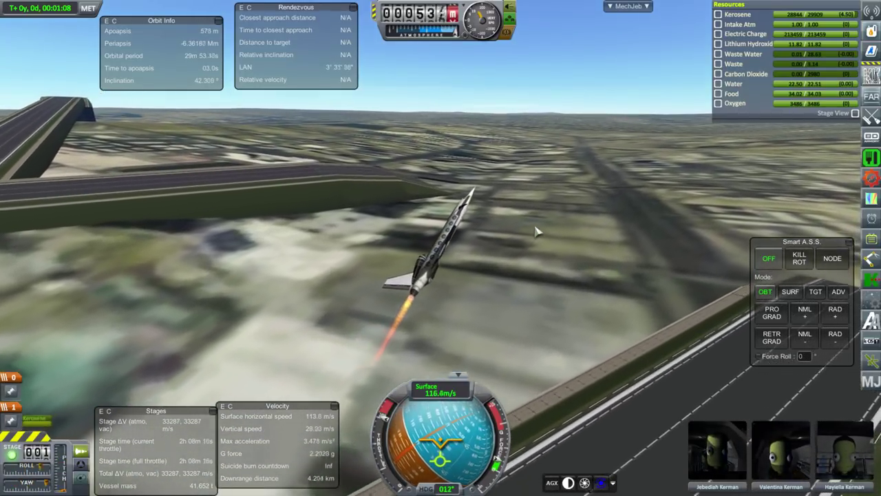
{"action": "key", "text": "e"}
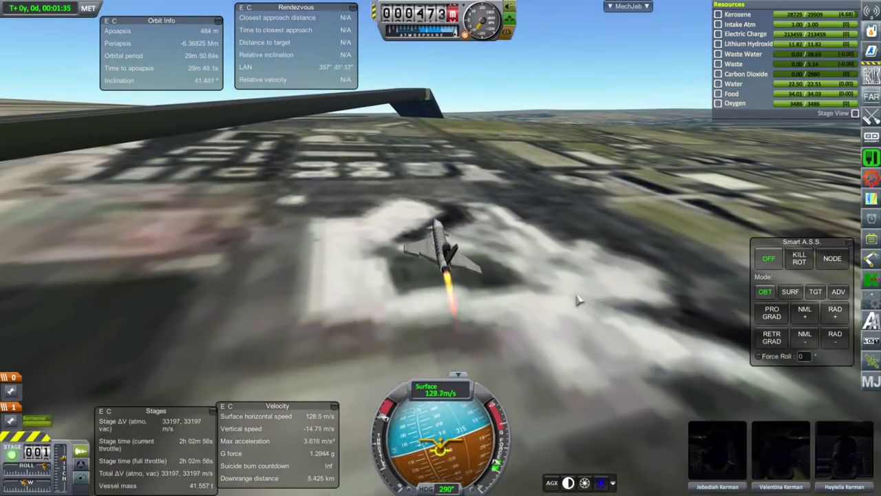
{"action": "key", "text": "s"}
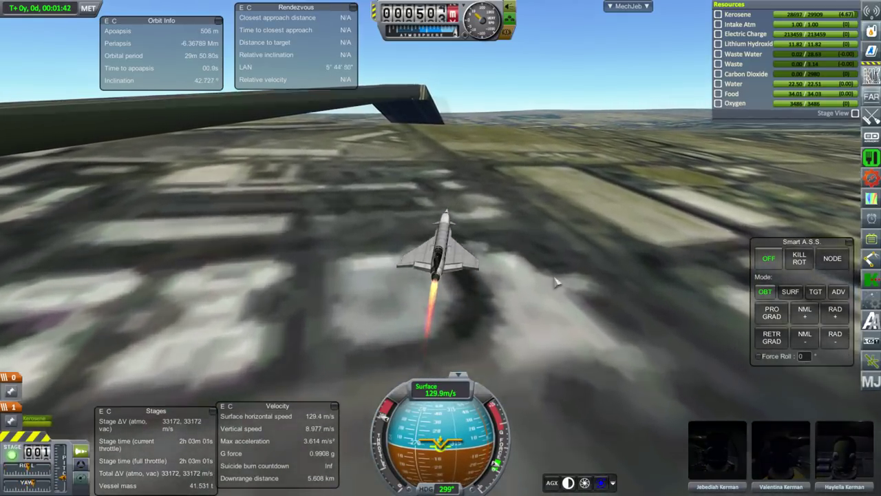
- Examine the raised runway end and the terrain ahead of the plane from several angles and distances
{"action": "left_click_drag", "start_coordinate": [556, 282], "coordinate": [482, 261]}
{"action": "left_click_drag", "start_coordinate": [605, 277], "coordinate": [645, 279]}
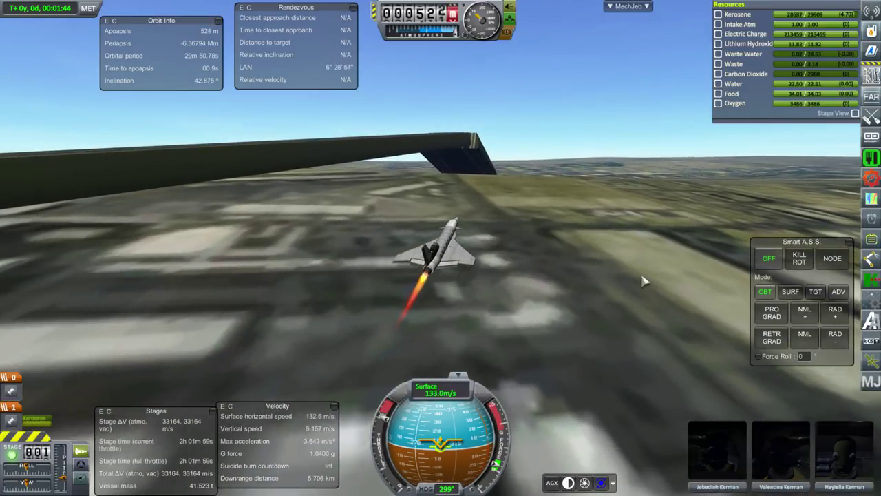
{"action": "scroll", "coordinate": [639, 279], "scroll_direction": "down", "scroll_amount": 3}
{"action": "left_click_drag", "start_coordinate": [629, 274], "coordinate": [664, 247]}
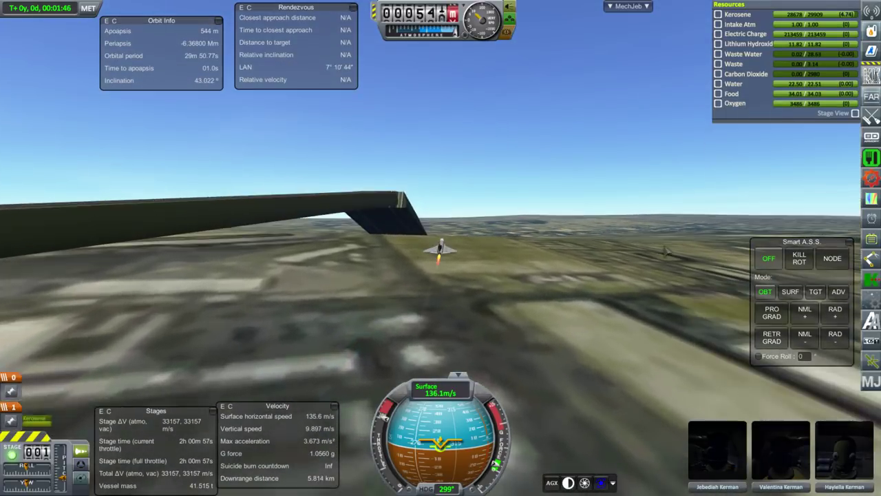
{"action": "scroll", "coordinate": [606, 287], "scroll_direction": "up", "scroll_amount": 3}
{"action": "left_click_drag", "start_coordinate": [606, 287], "coordinate": [582, 288]}
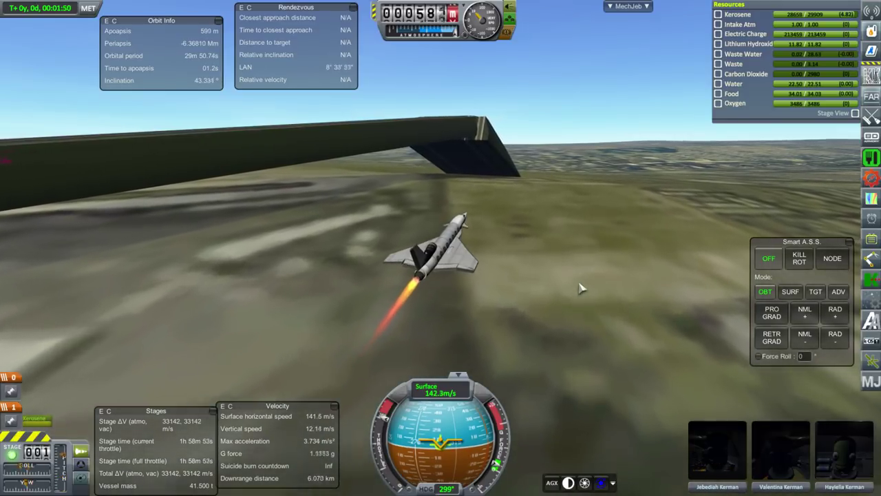